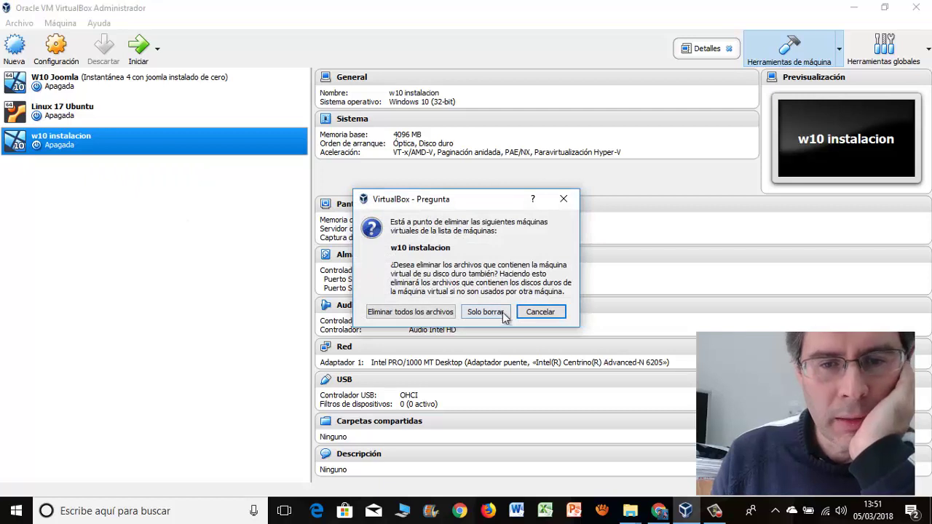
Delete the w10 instalacion virtual machine together with all its files
click(442, 312)
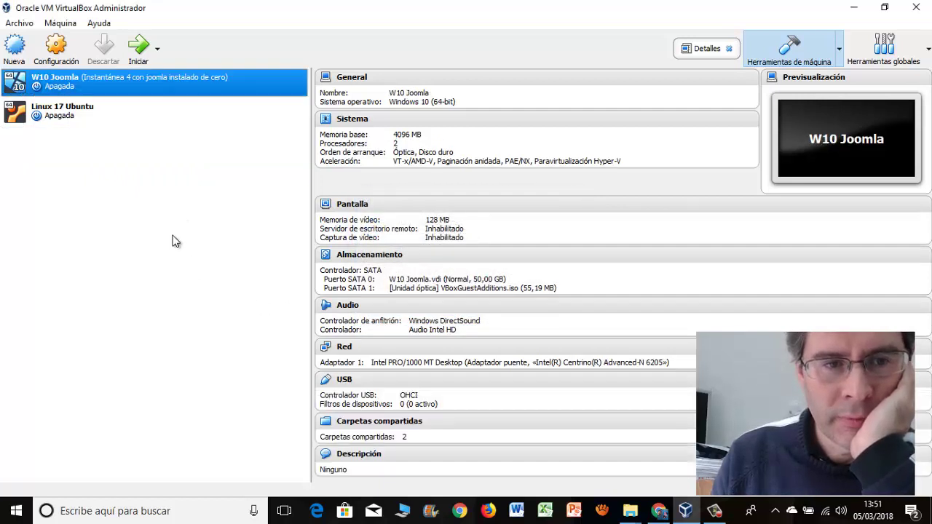
Start a new virtual machine named "w10 instalacion1 dosparticiones" with type Microsoft Windows and version Windows 10 (64-bit)
click(14, 45)
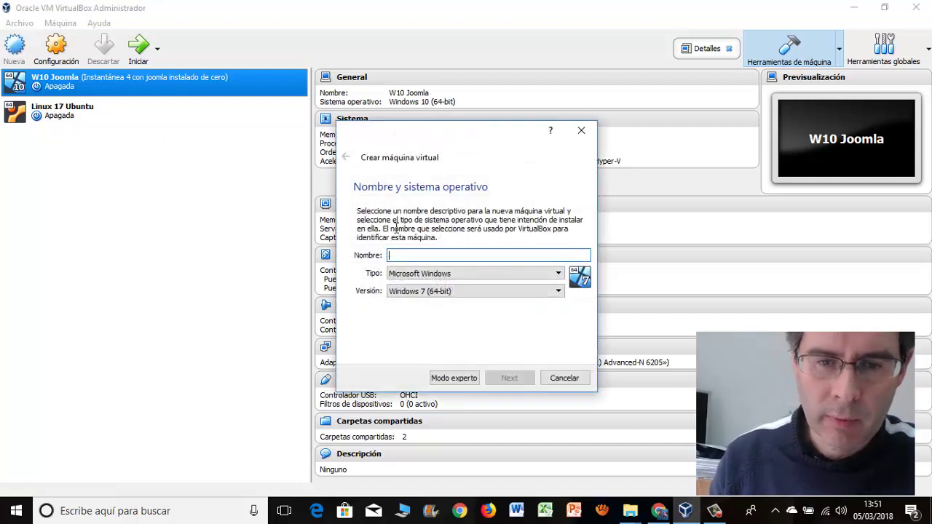
text(w10 instalacio)
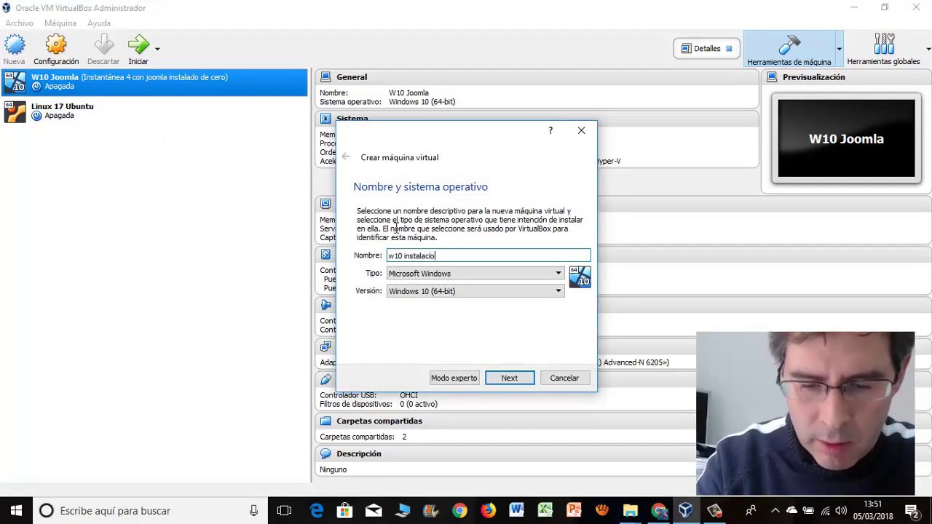
text(n1 )
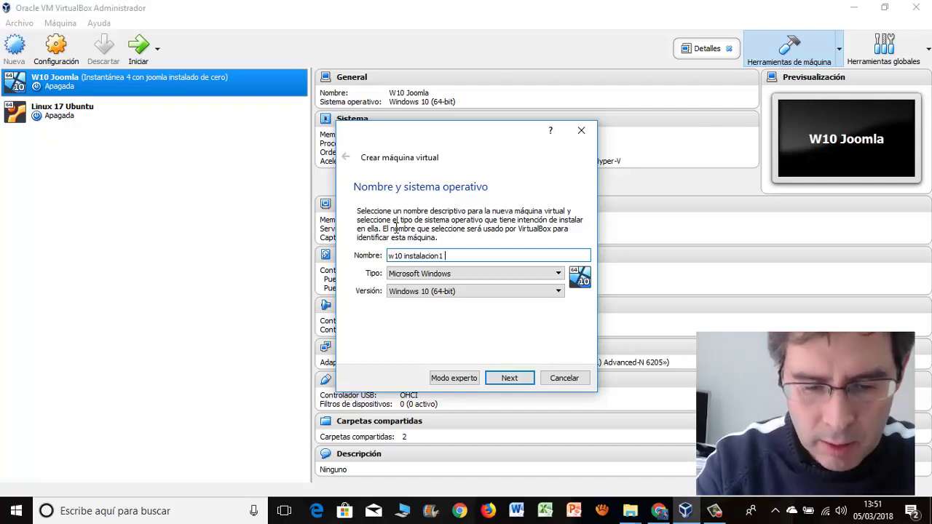
text(dos)
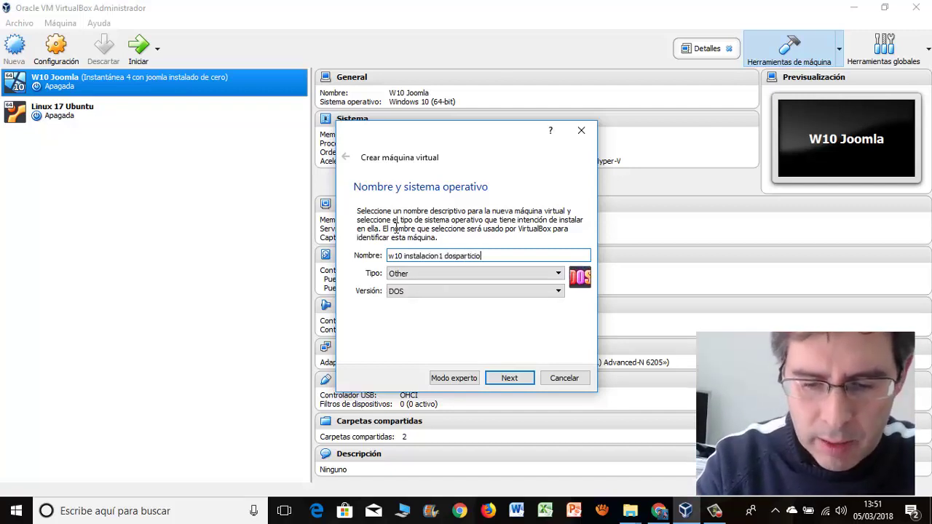
text(particio)
key(BackSpace)
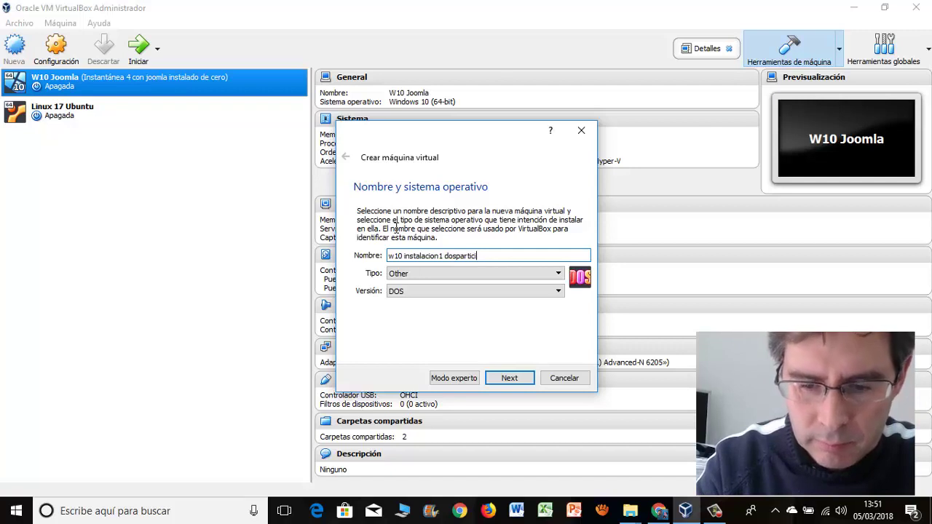
click(424, 275)
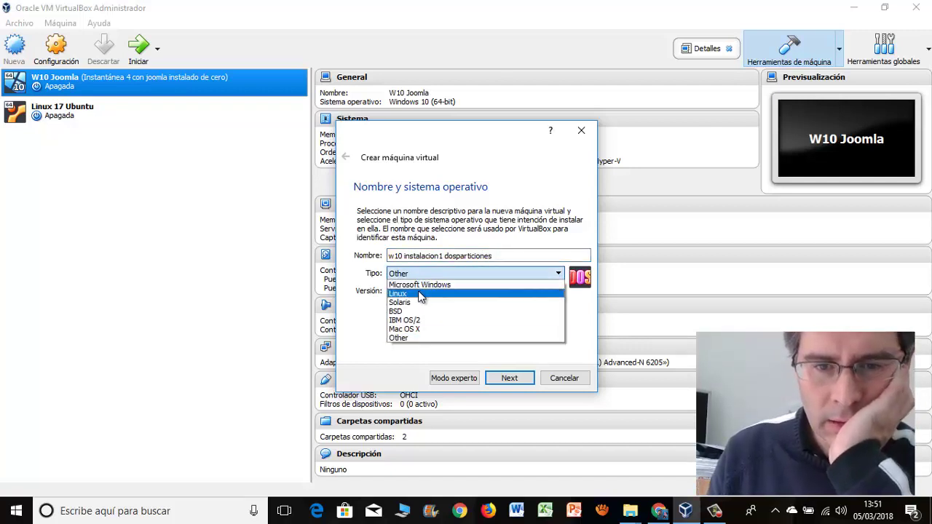
click(420, 285)
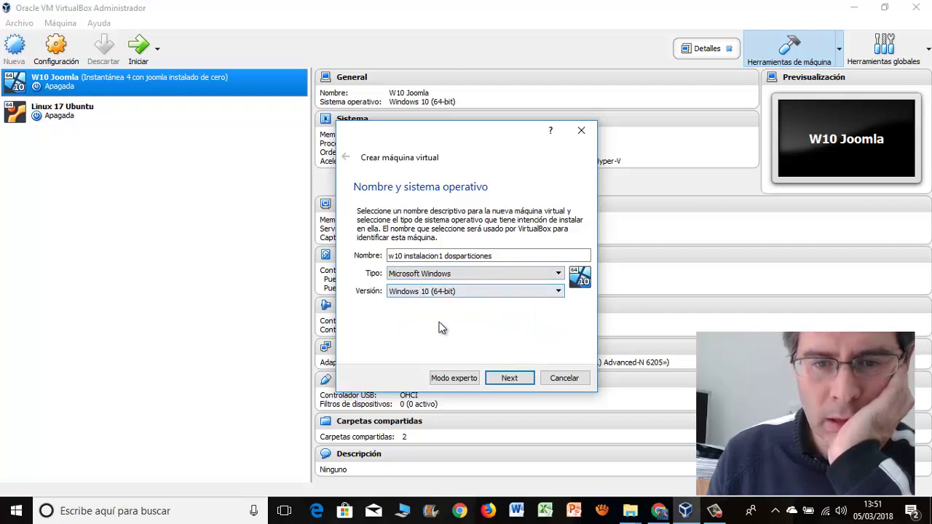
click(508, 379)
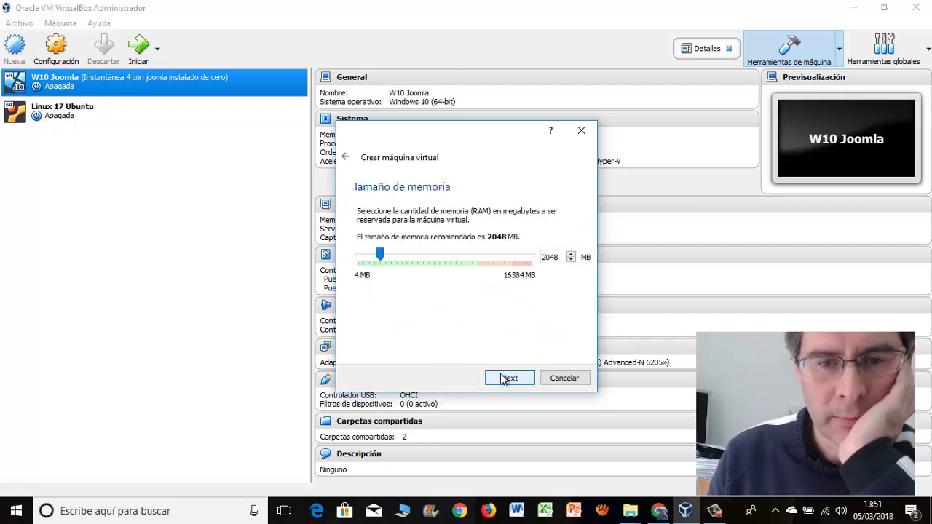
Set the new machine's memory size to 4096 MB and continue to the hard disk choice
double_click(564, 256)
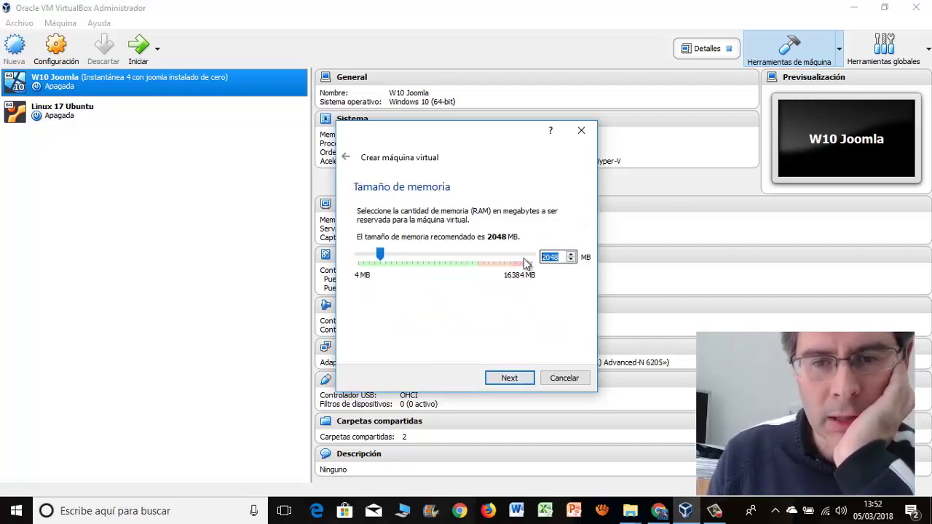
text(409)
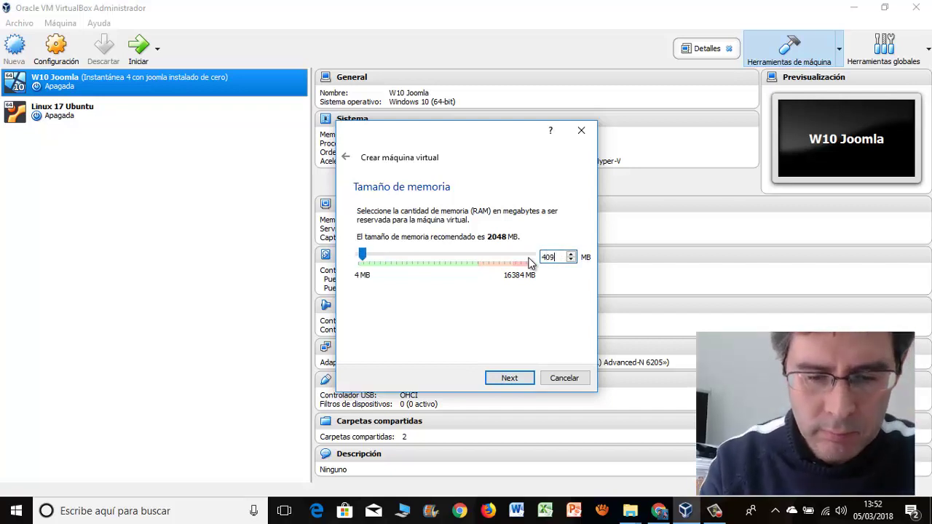
text(6)
click(516, 378)
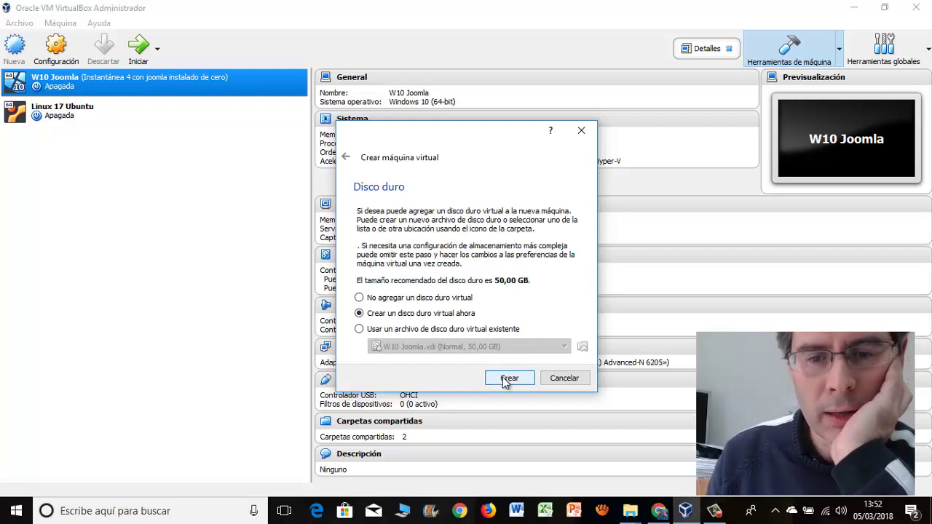
Create a new dynamically allocated VDI hard disk of 24,49 GB for the machine
click(507, 379)
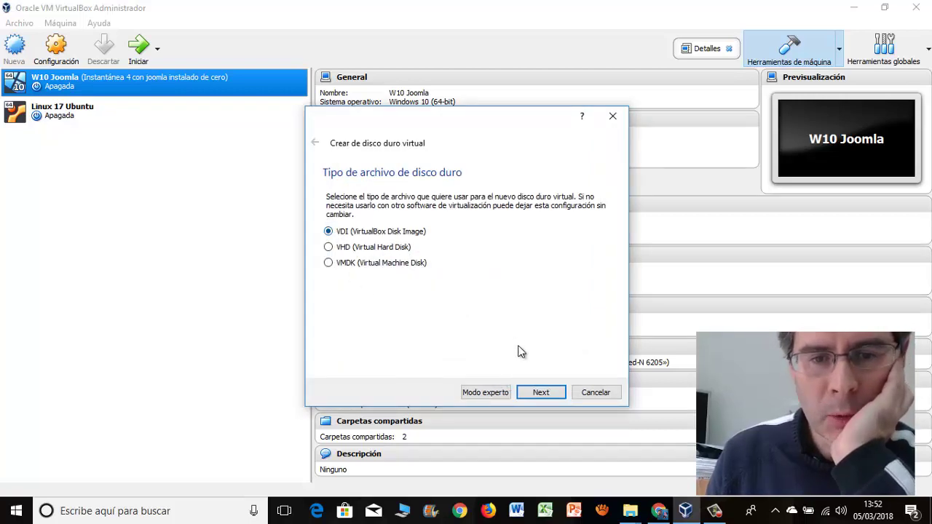
click(548, 393)
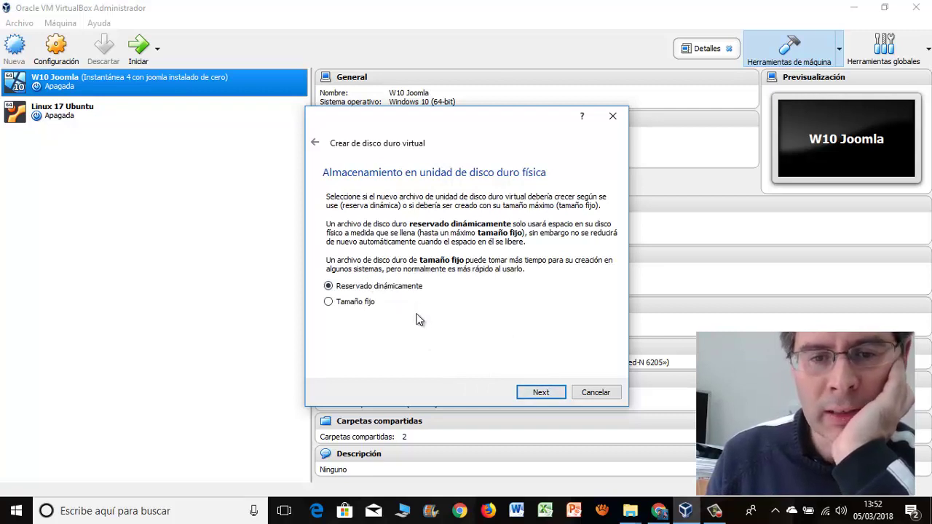
click(536, 392)
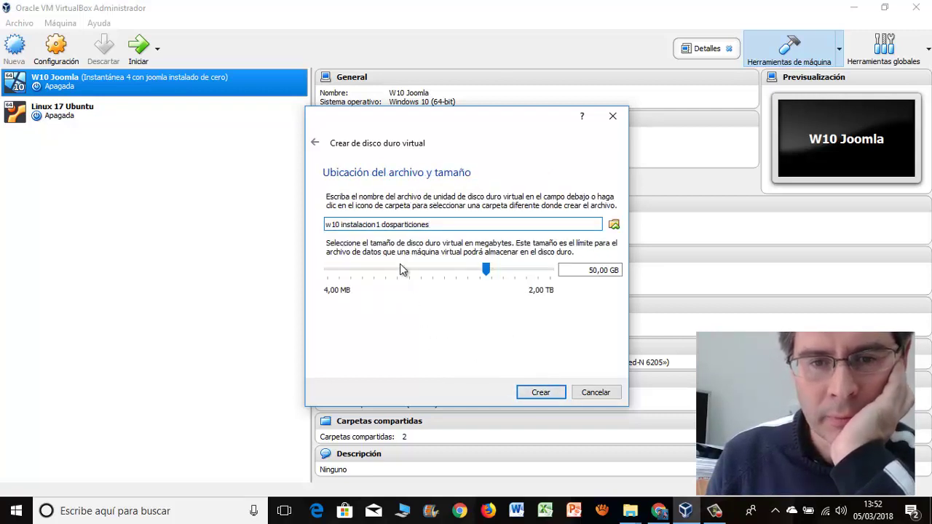
click(486, 270)
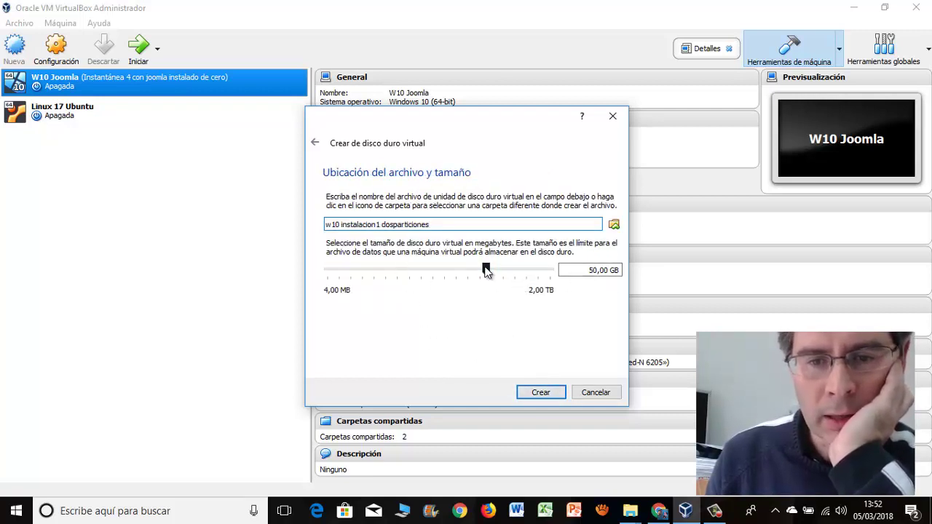
drag(486, 270, 475, 273)
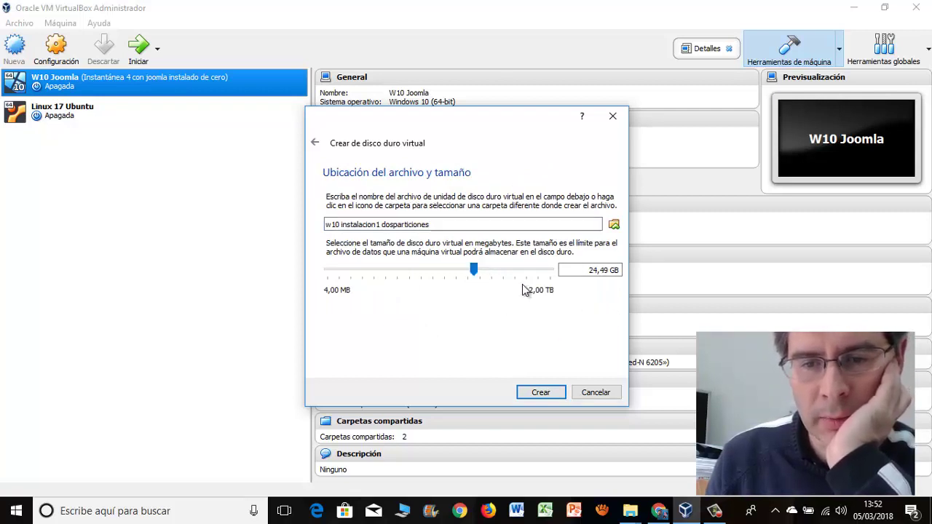
click(548, 393)
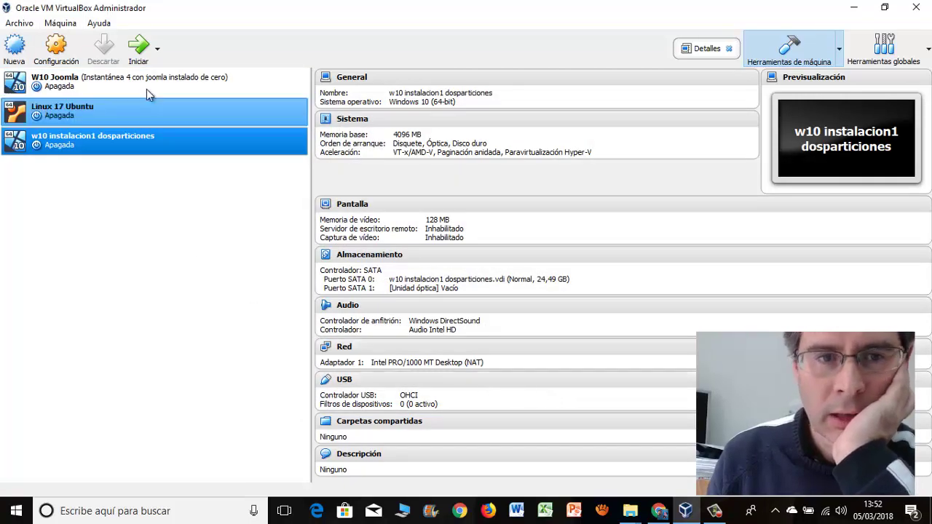
Open the new machine's configuration and remove the floppy (Disquete) from its boot order
click(56, 50)
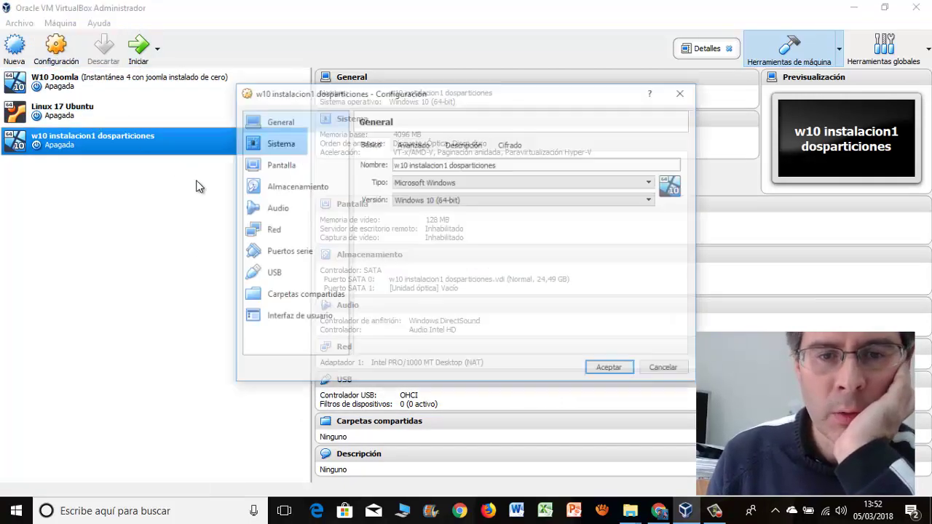
click(412, 144)
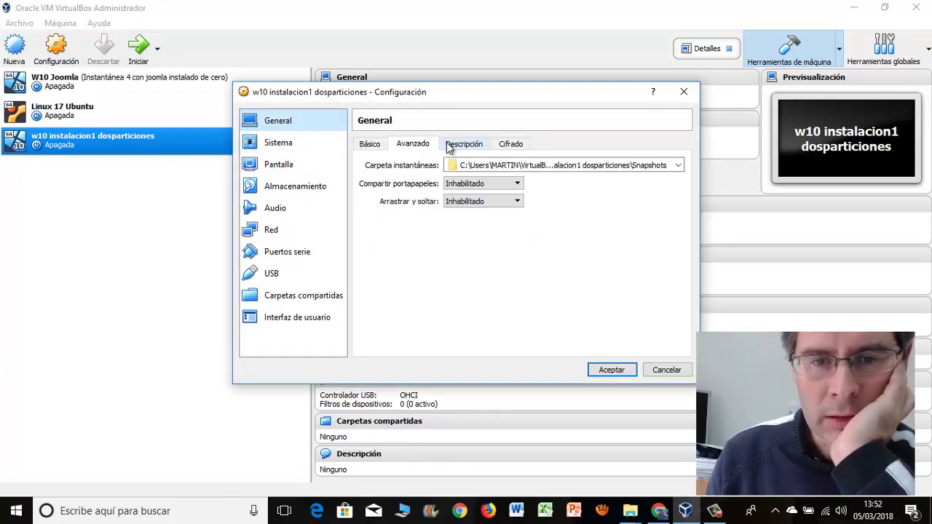
click(453, 144)
click(504, 145)
click(275, 147)
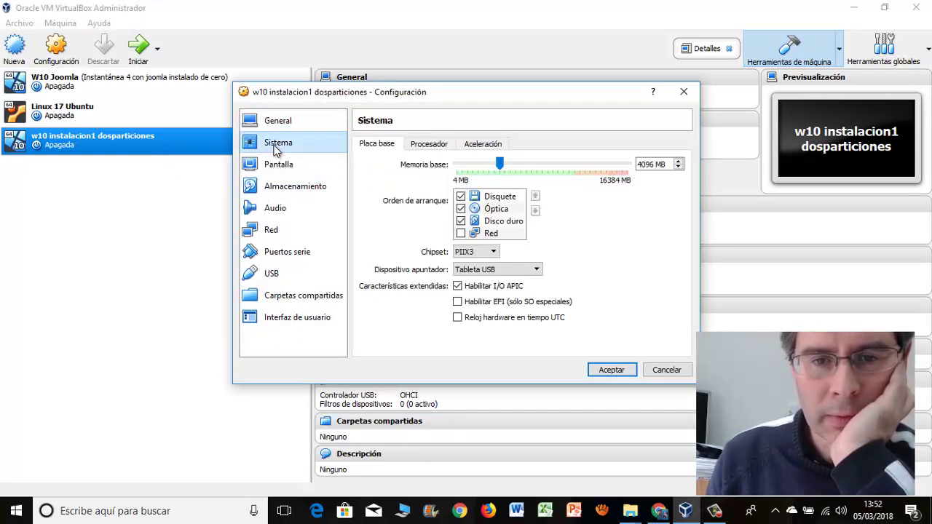
click(460, 196)
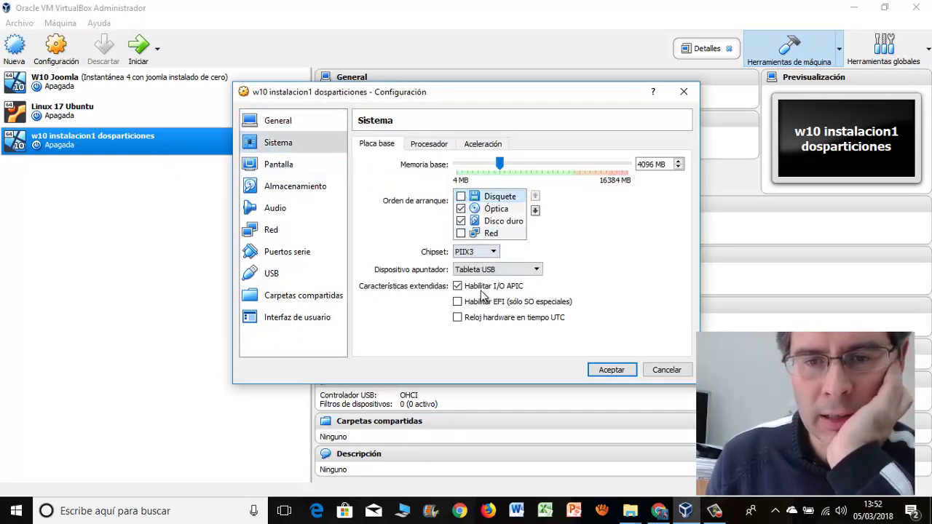
Assign 2 processors to the machine and enable PAE/NX
click(417, 143)
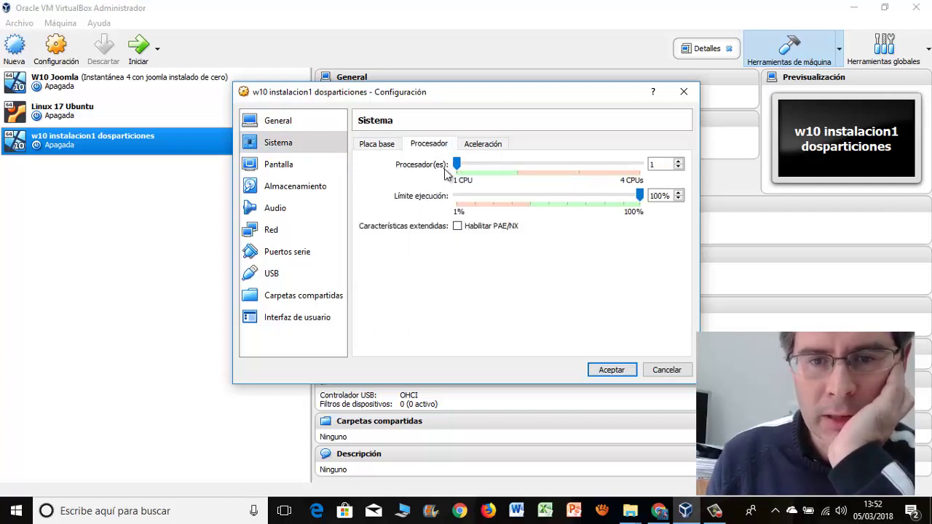
drag(456, 163, 512, 164)
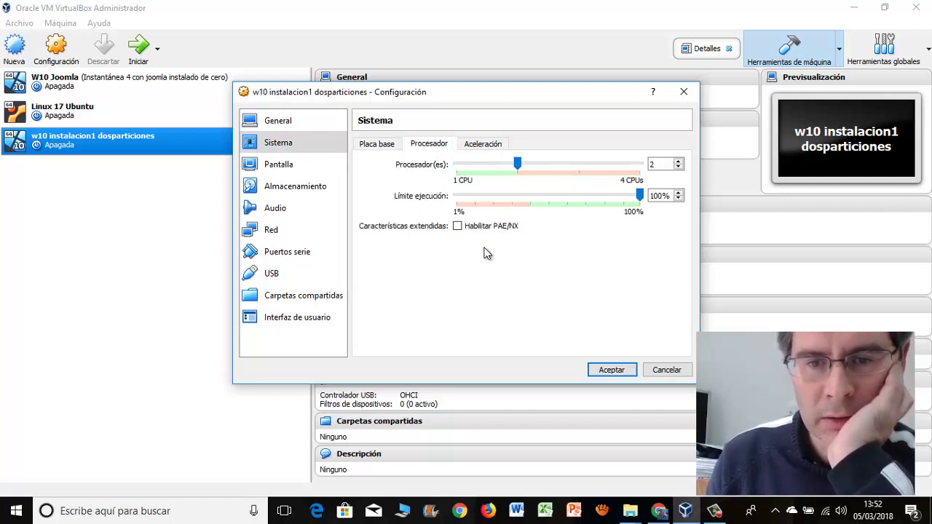
click(457, 227)
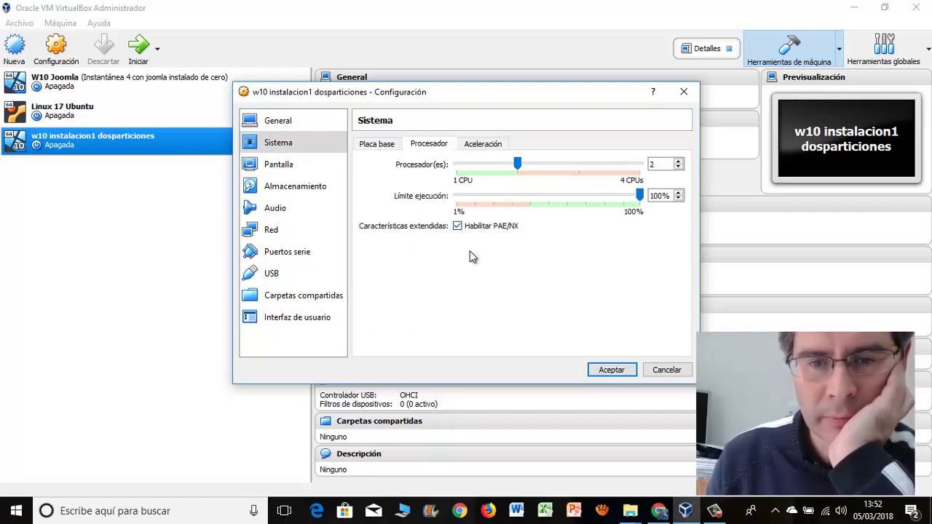
Review the acceleration, display, remote display and video capture settings, and inspect the storage devices down to the empty optical drive
click(480, 149)
click(299, 168)
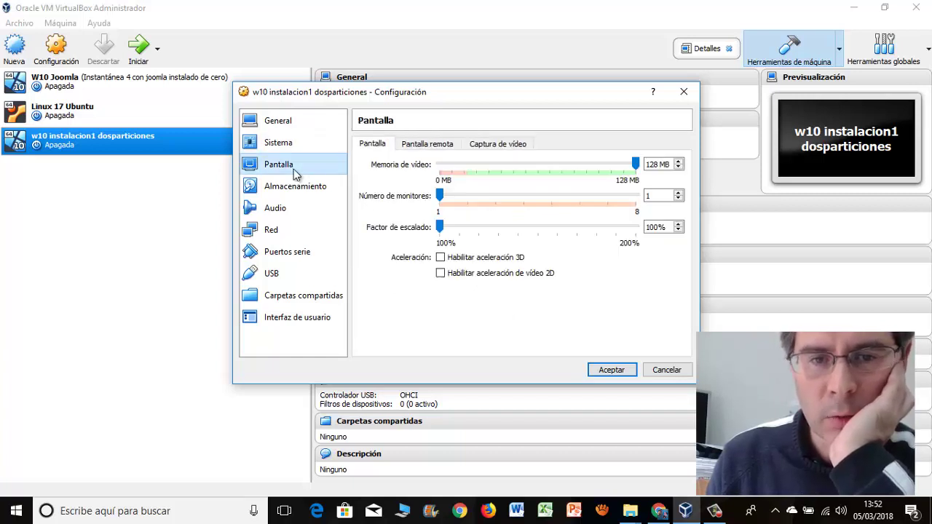
click(431, 145)
click(497, 150)
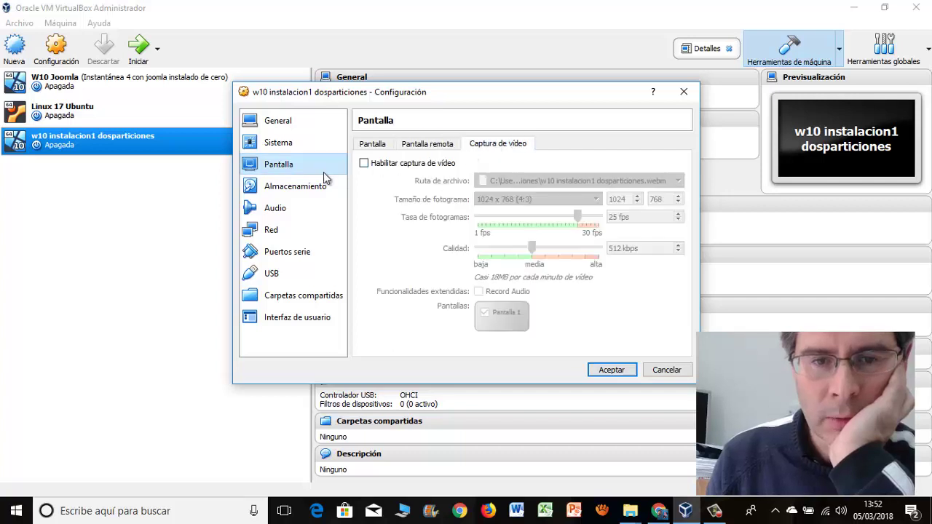
click(310, 188)
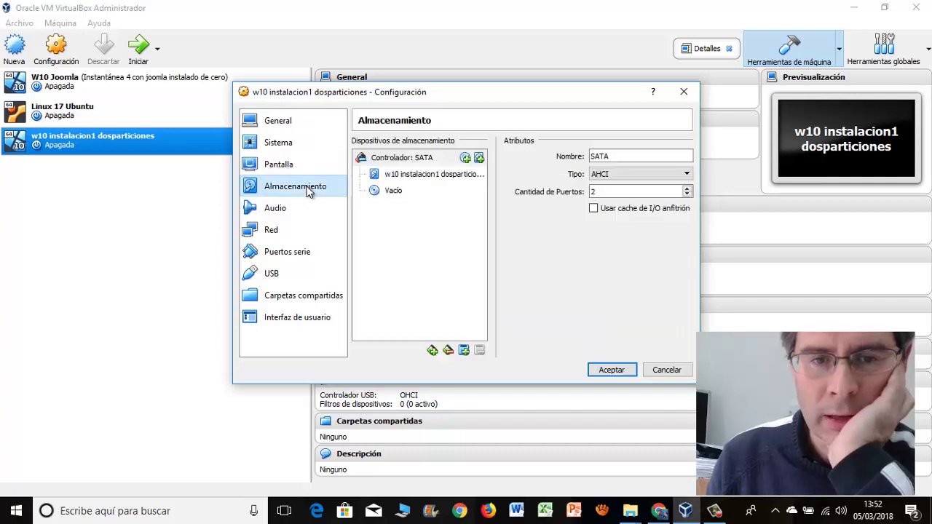
click(403, 177)
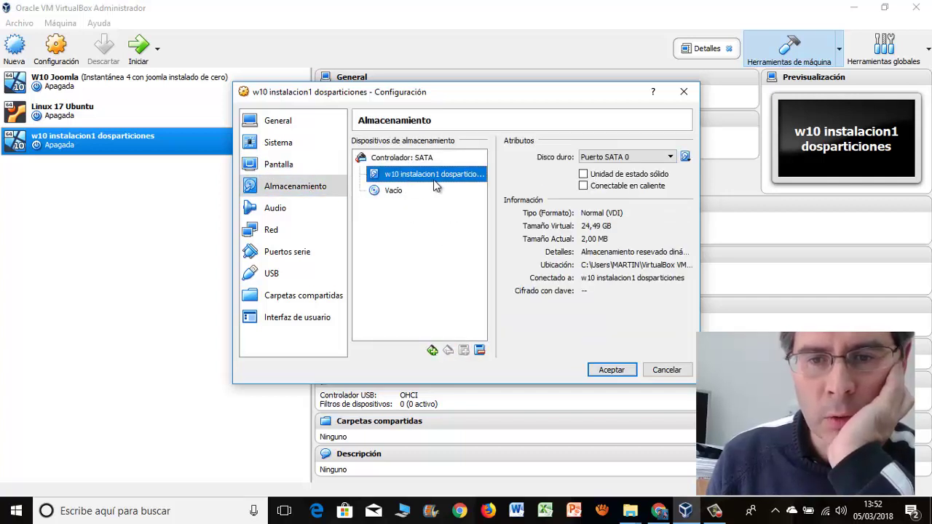
click(397, 192)
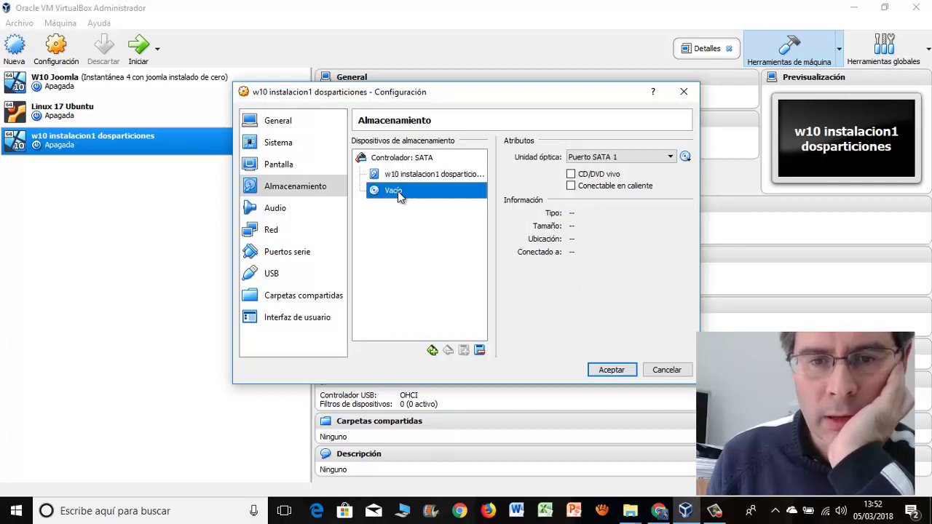
click(685, 157)
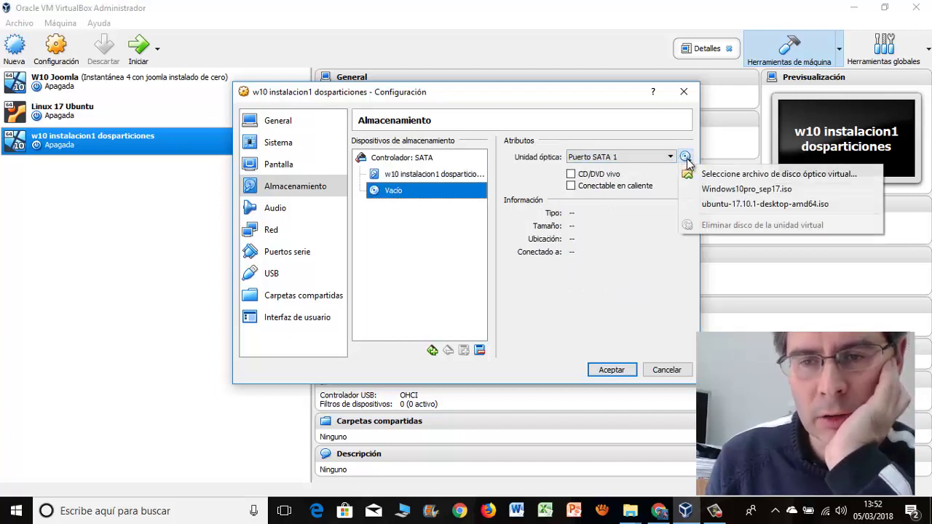
click(725, 177)
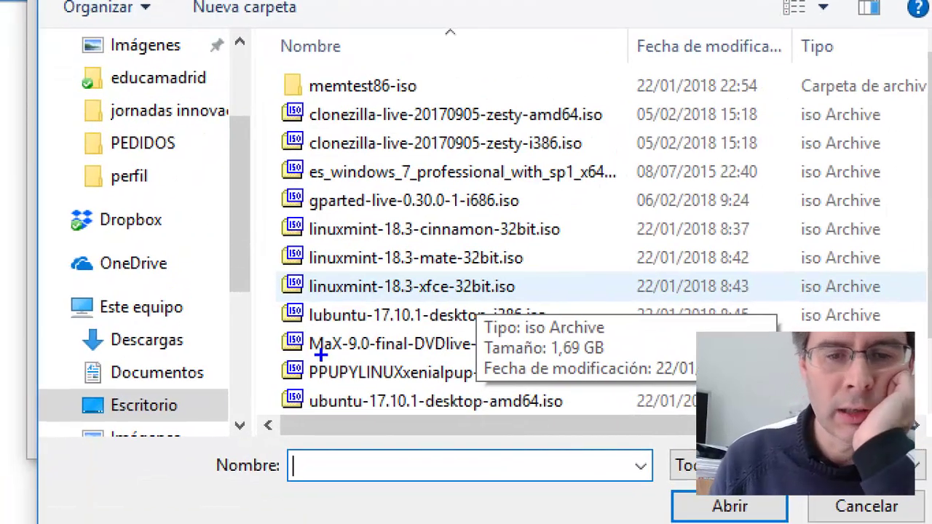
drag(320, 354, 359, 345)
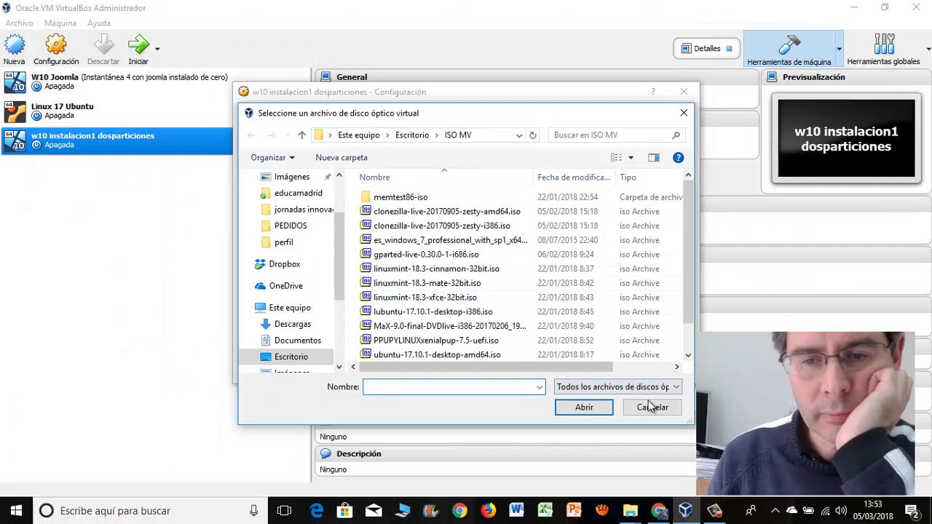
click(651, 408)
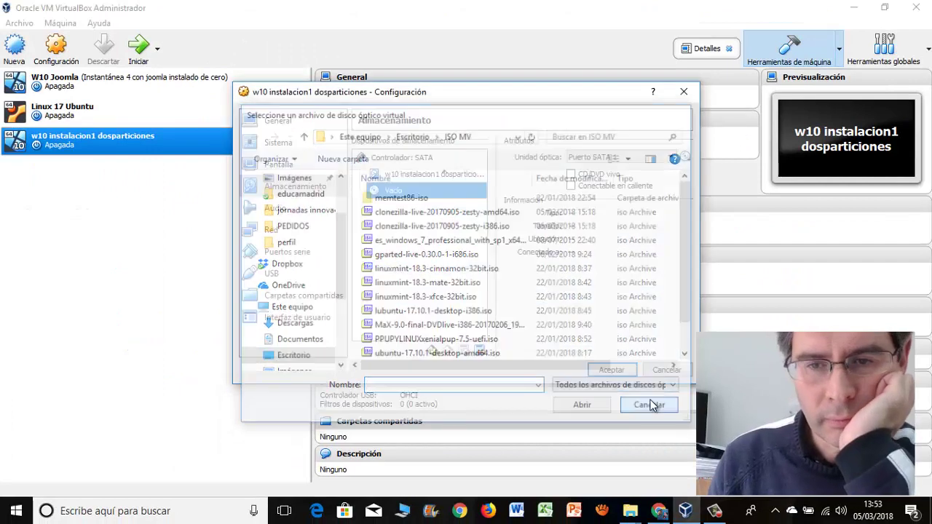
Load the Windows10pro_sep17.iso image into the machine's empty optical drive and check the audio settings
click(684, 157)
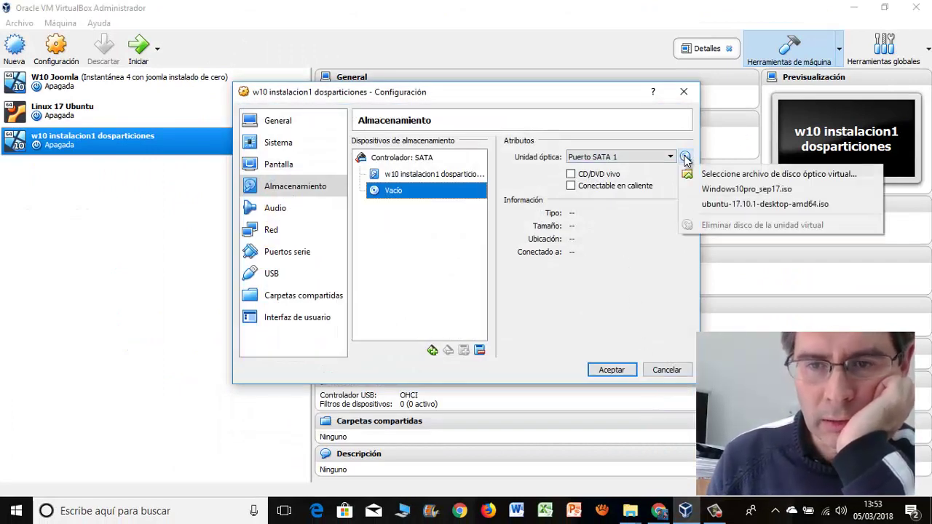
click(709, 188)
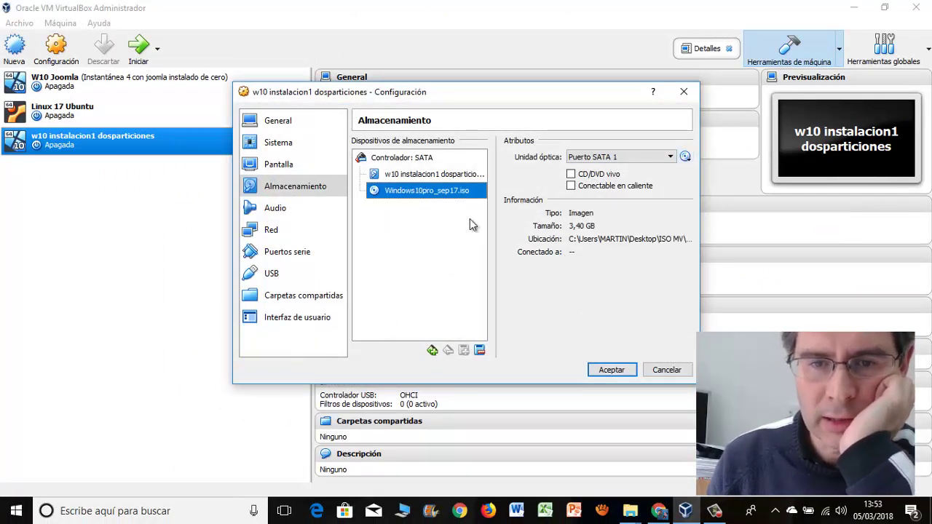
click(305, 210)
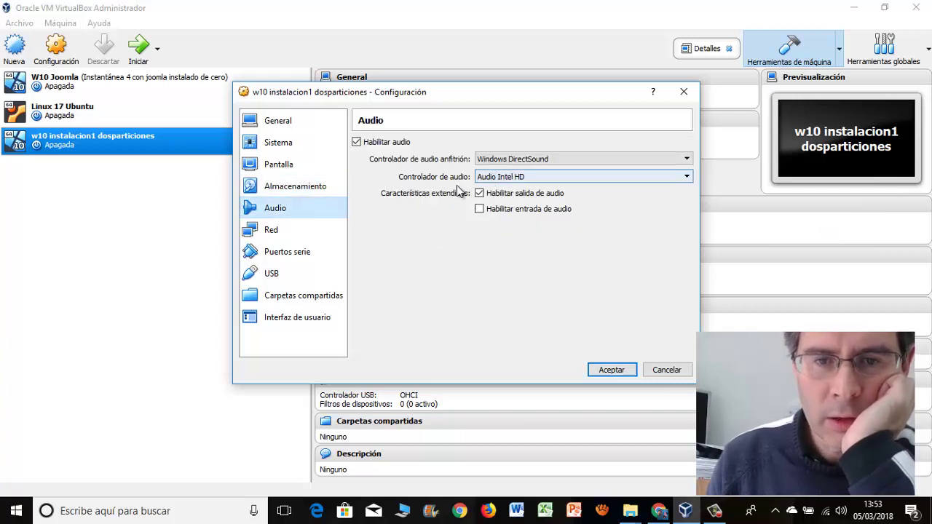
Connect network adapter 1 as a bridged adapter (Adaptador puente) and check the other three adapters
click(264, 231)
click(440, 181)
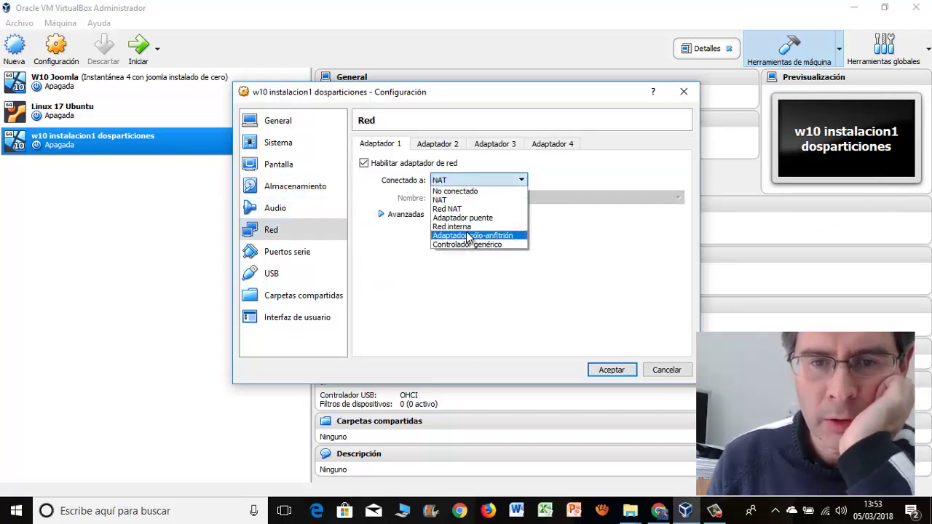
click(465, 219)
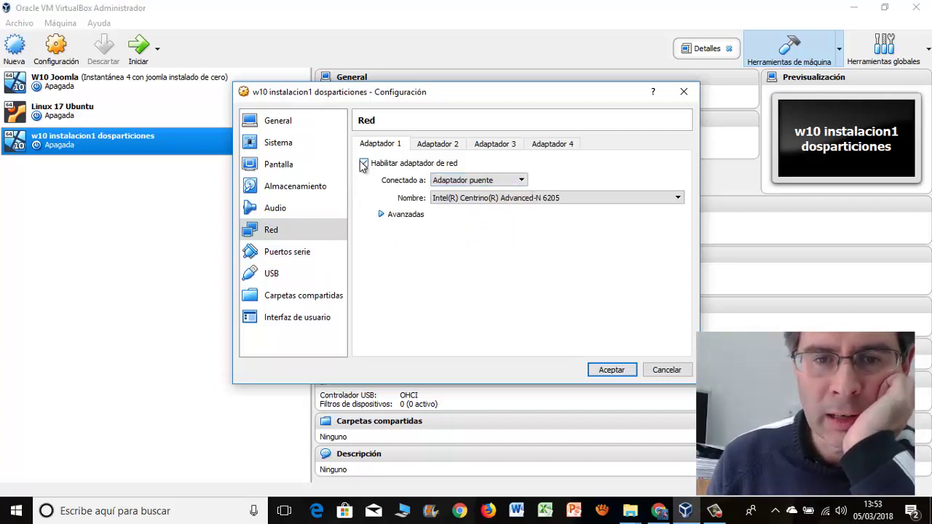
click(439, 145)
click(497, 146)
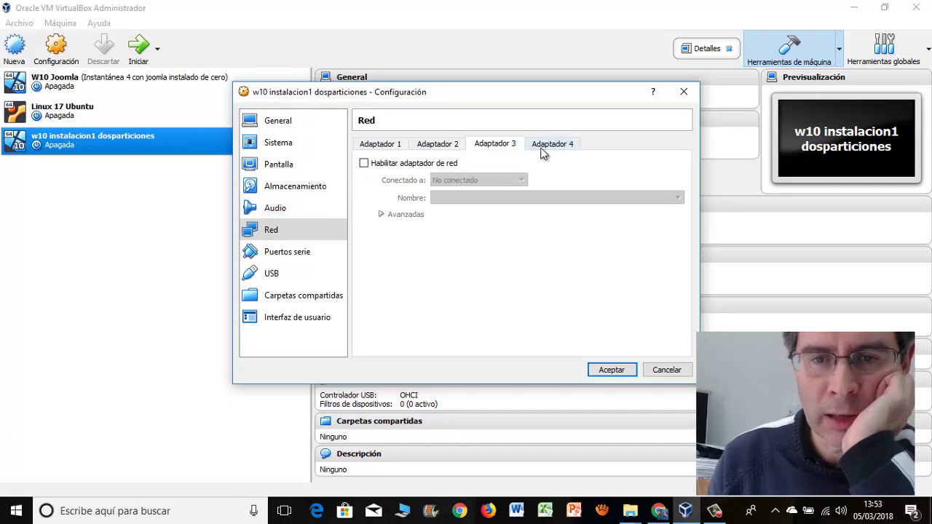
click(543, 148)
click(393, 147)
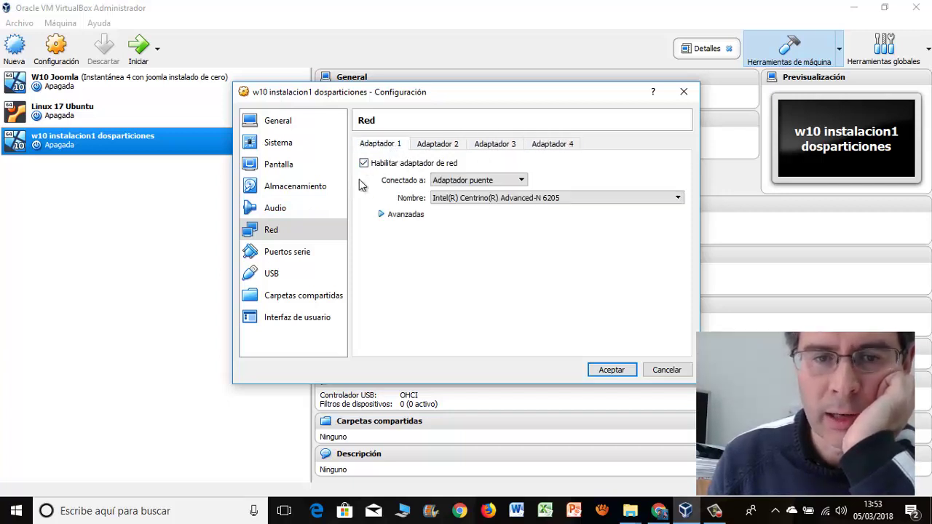
Review the serial port, USB, shared folder and general settings, and accept the machine's configuration
click(317, 250)
click(310, 275)
click(311, 299)
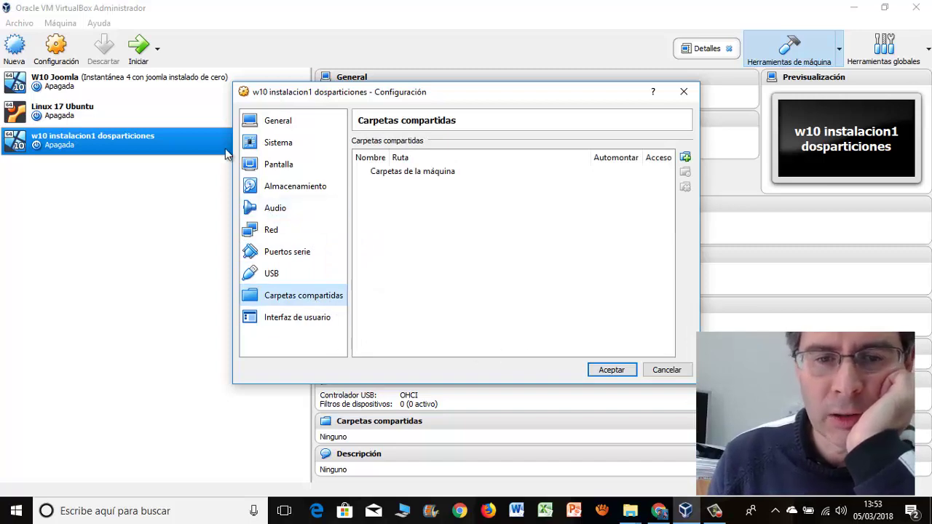
click(251, 124)
click(372, 145)
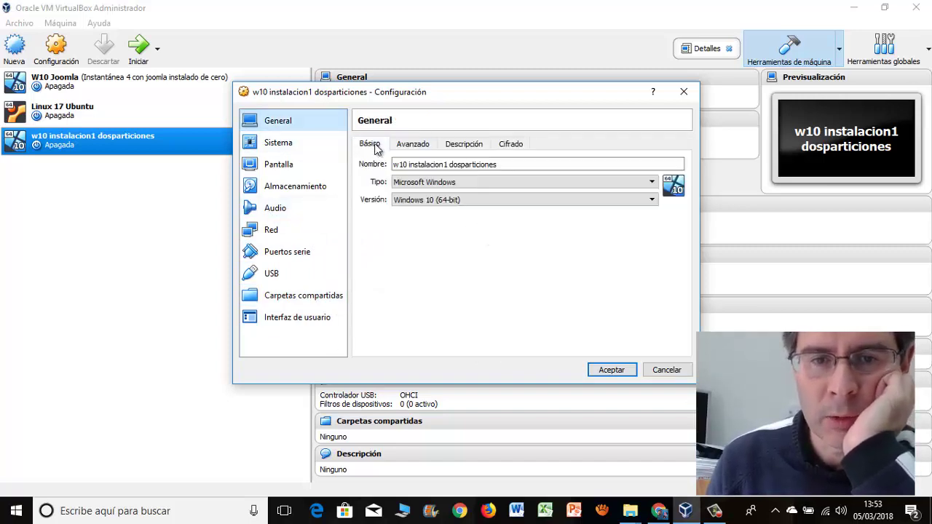
click(614, 370)
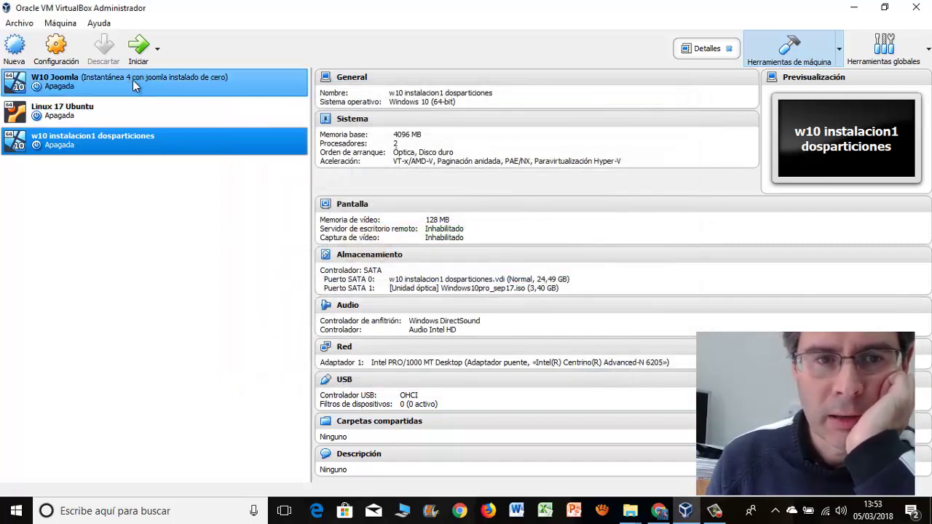
Start the w10 instalacion1 dosparticiones machine, dismiss the keyboard auto-capture notice and reposition its window fully in view
click(139, 50)
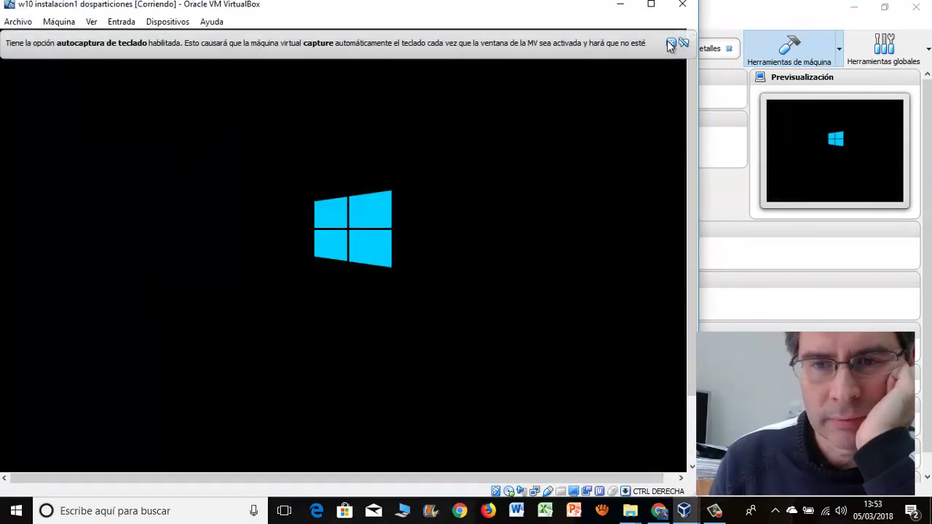
click(670, 43)
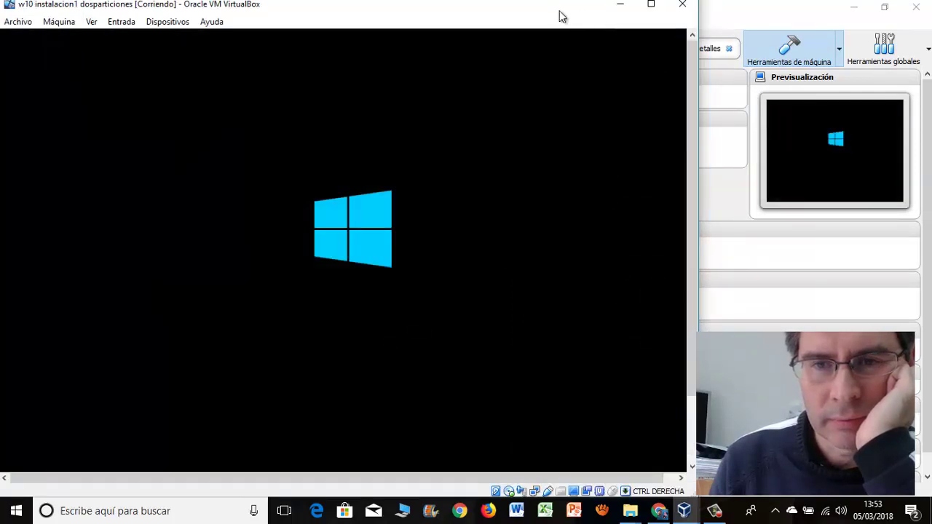
drag(558, 15, 706, 19)
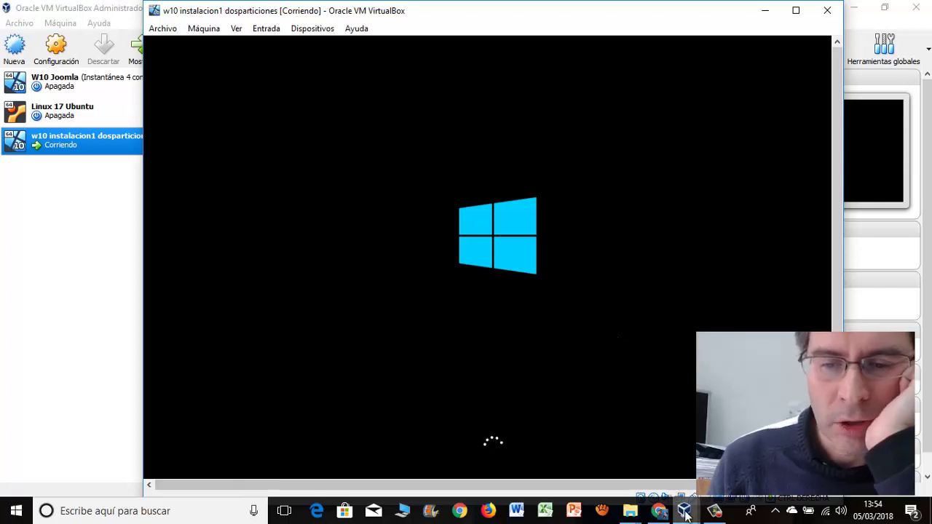
mouse_move(686, 515)
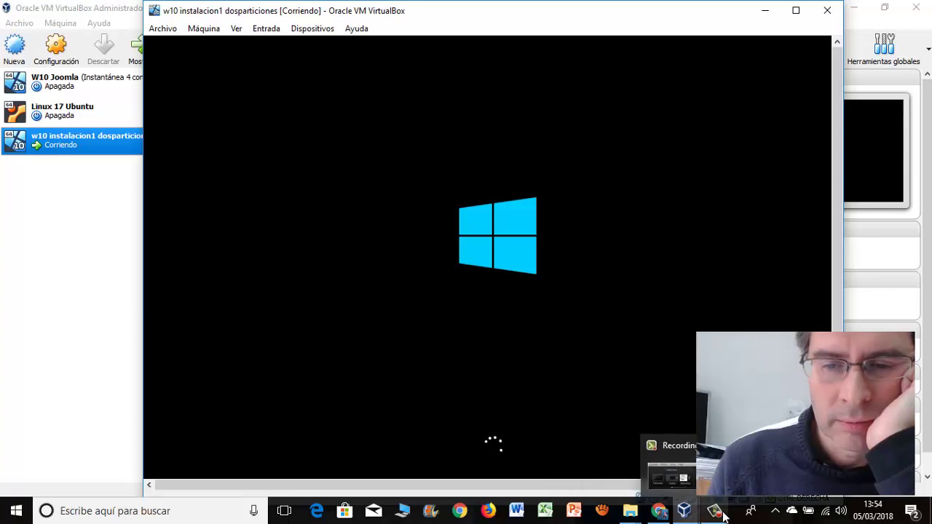
click(723, 516)
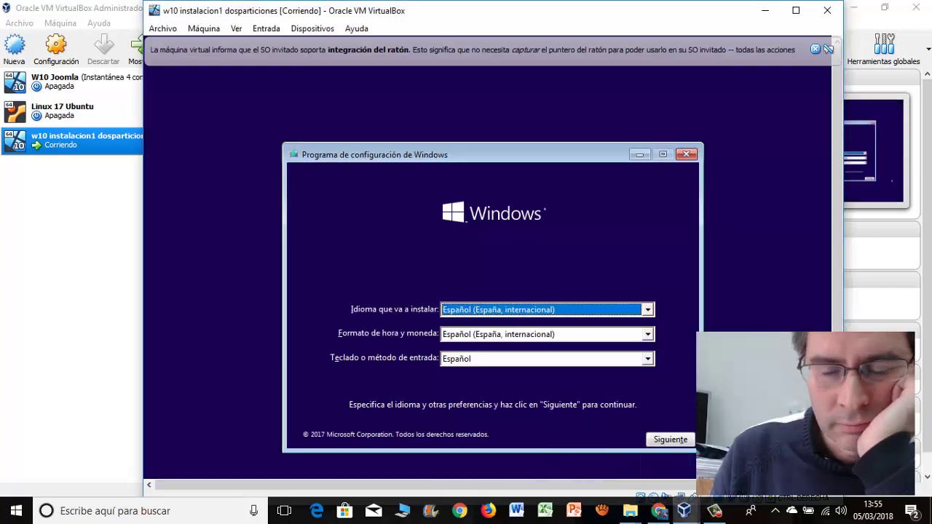
mouse_move(717, 515)
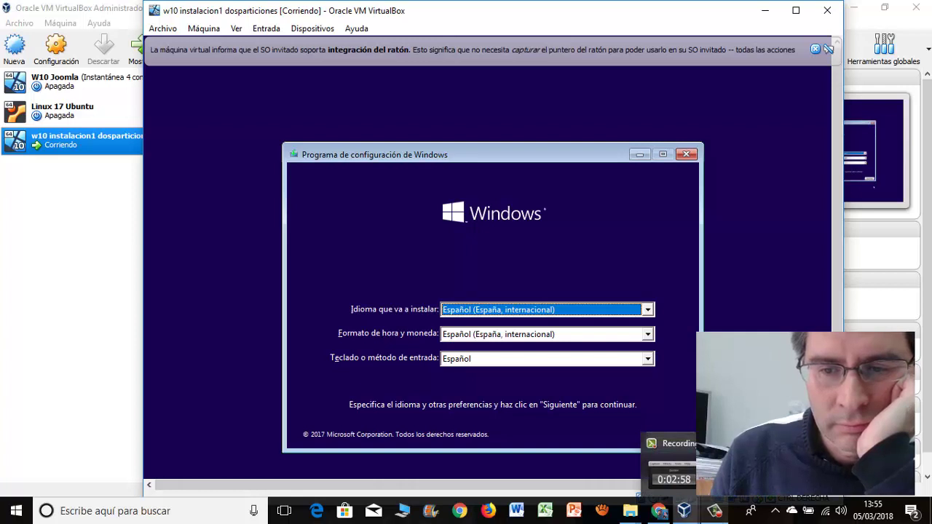
click(714, 511)
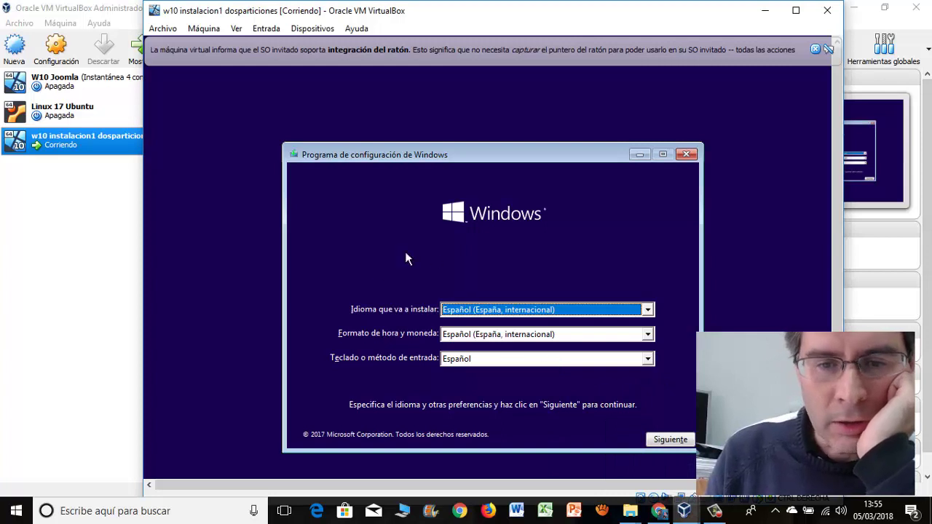
Accept the Spanish language, format and keyboard settings, start the Windows installation and maximize the machine's window
click(670, 439)
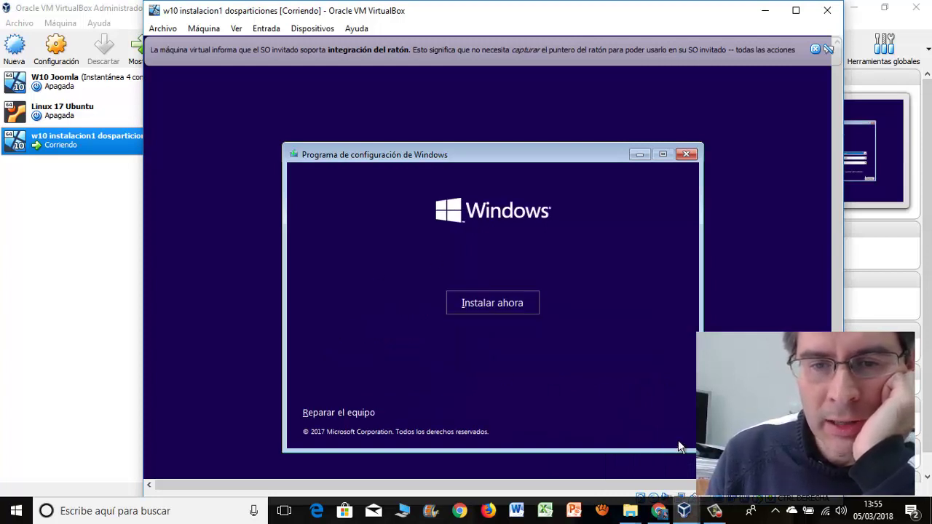
click(484, 302)
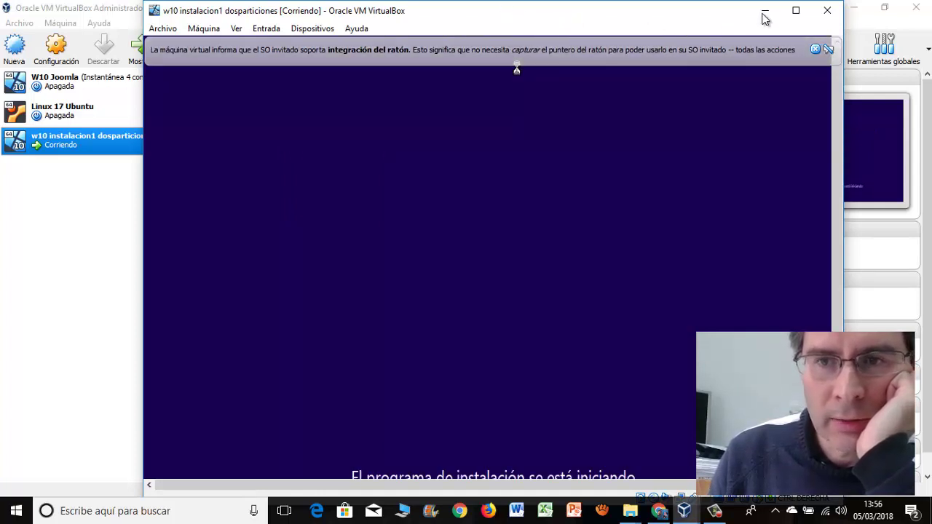
click(794, 10)
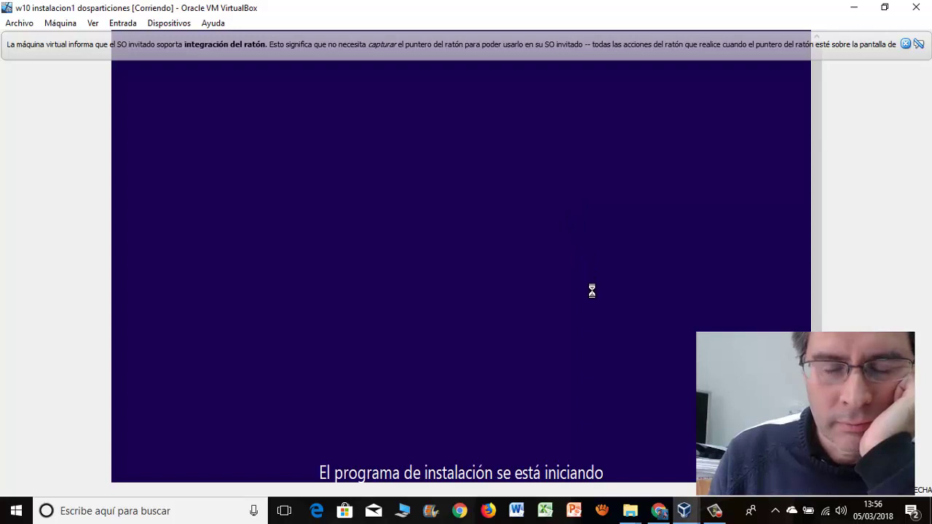
click(714, 511)
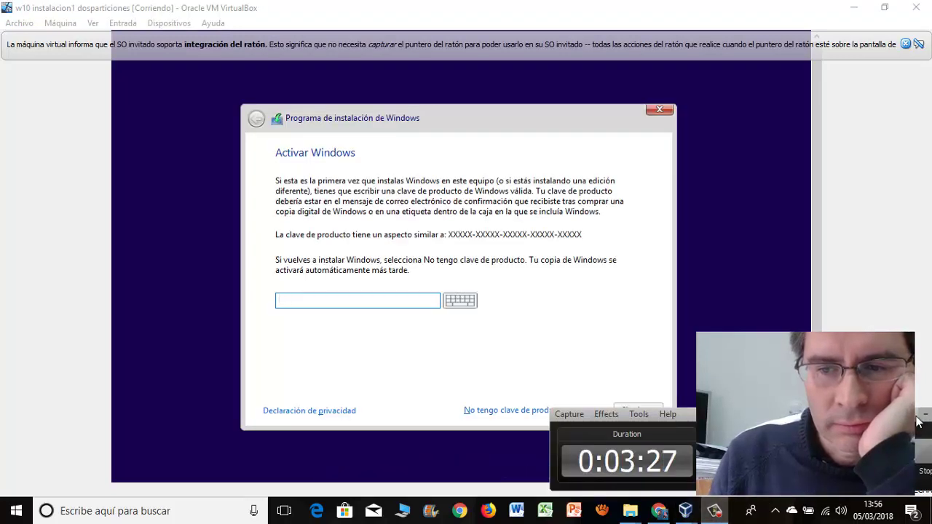
click(486, 291)
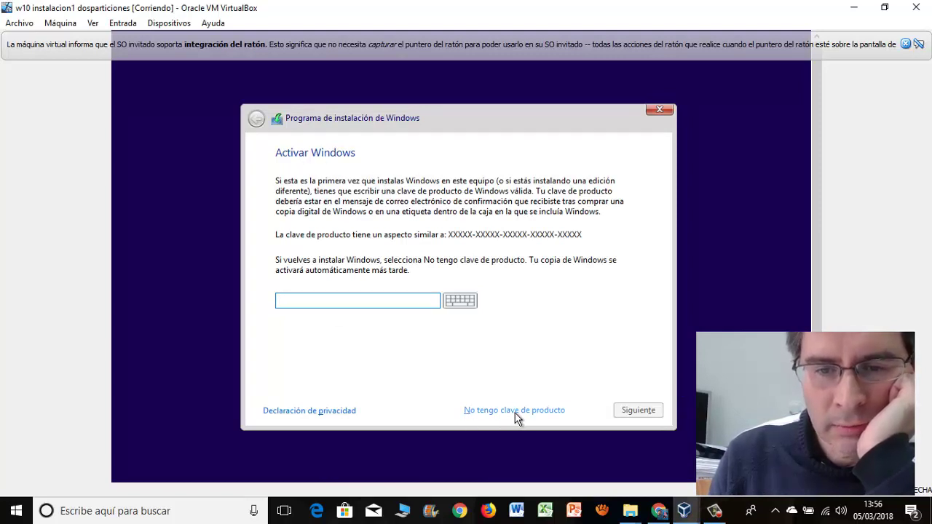
Continue the Windows setup without a product key and accept the licence terms
click(539, 411)
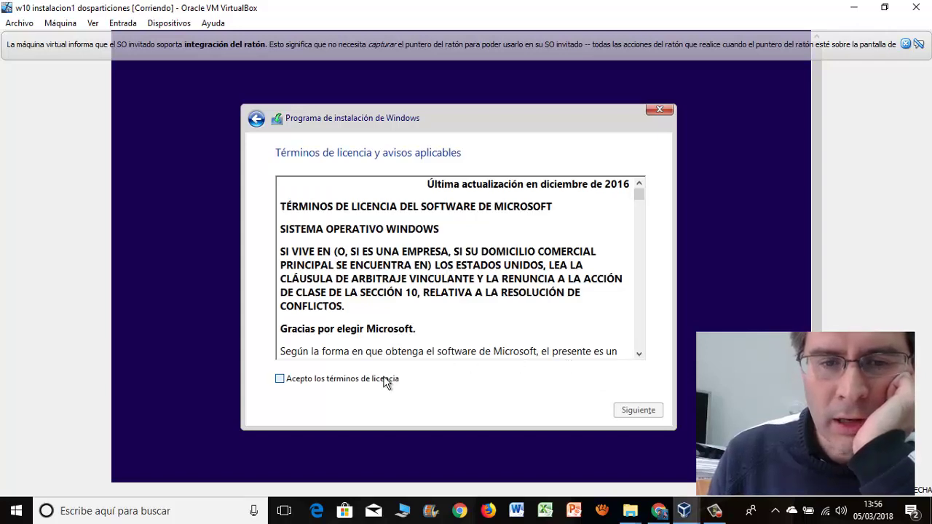
click(386, 383)
click(633, 410)
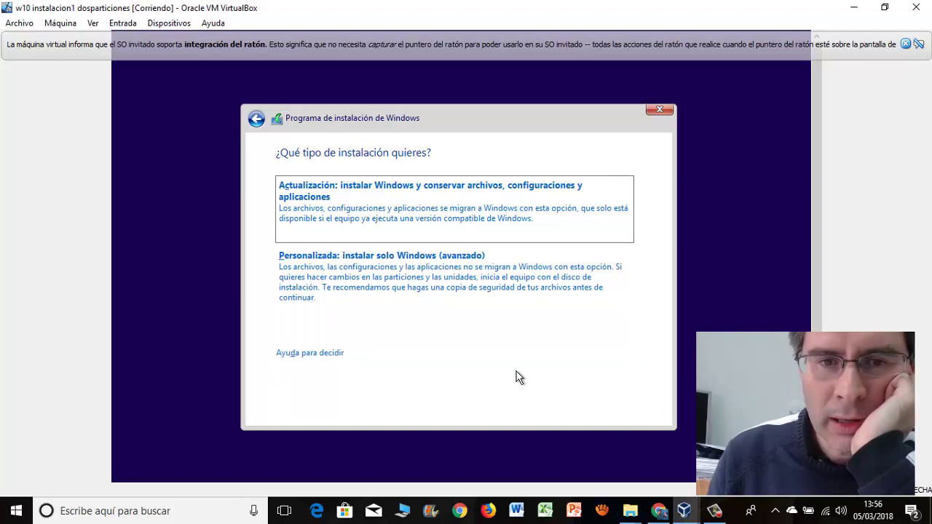
Choose the custom installation and create a 15000 MB partition on drive 0, allowing Windows to add its system partitions
click(406, 287)
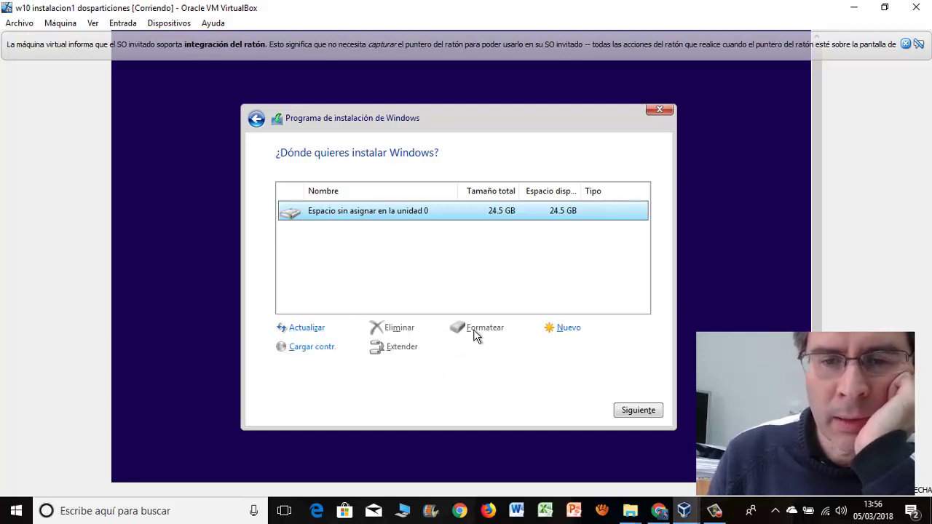
click(567, 337)
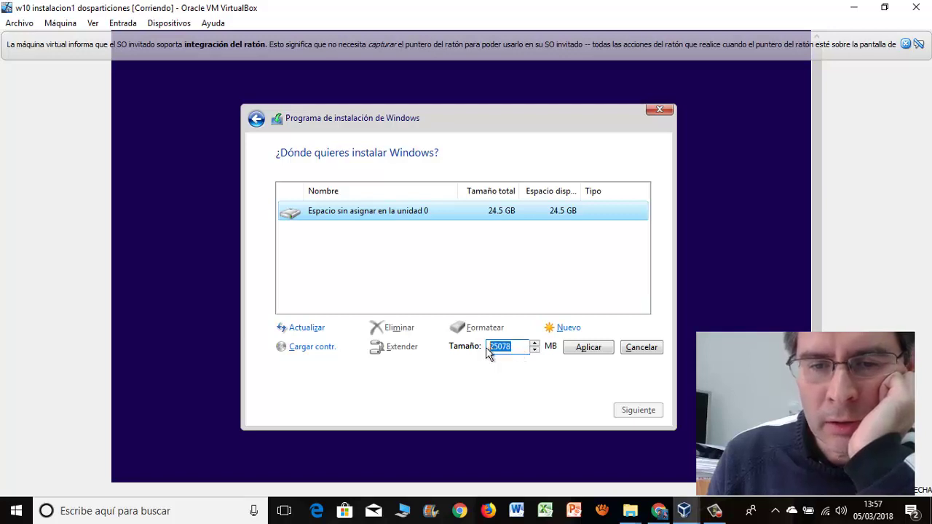
text(1)
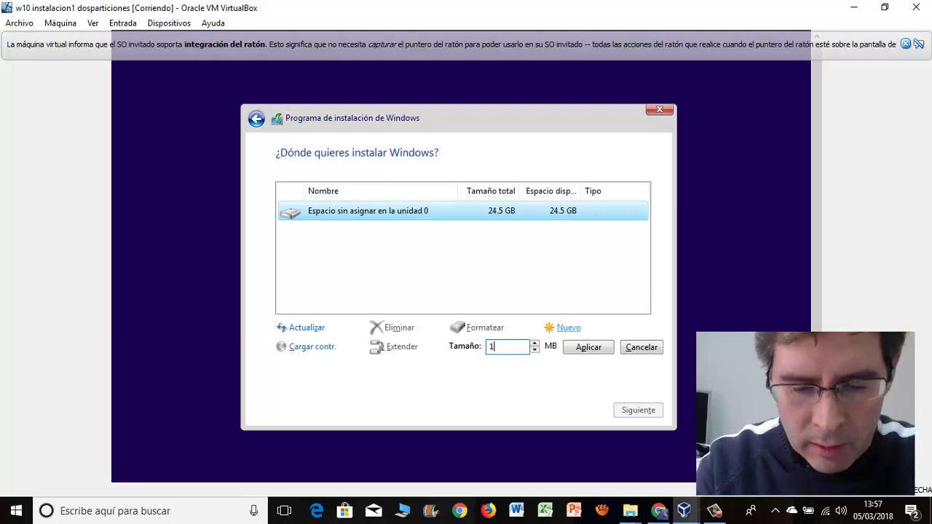
text(5000)
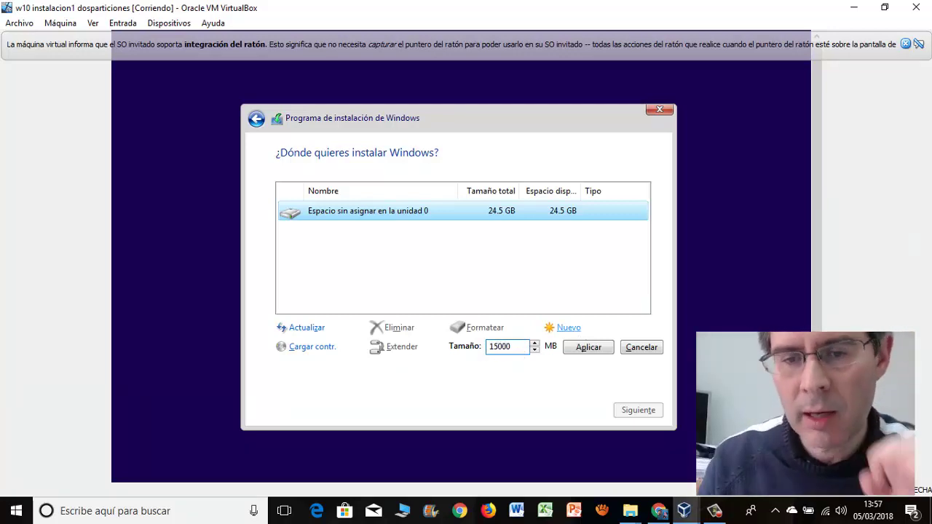
click(588, 347)
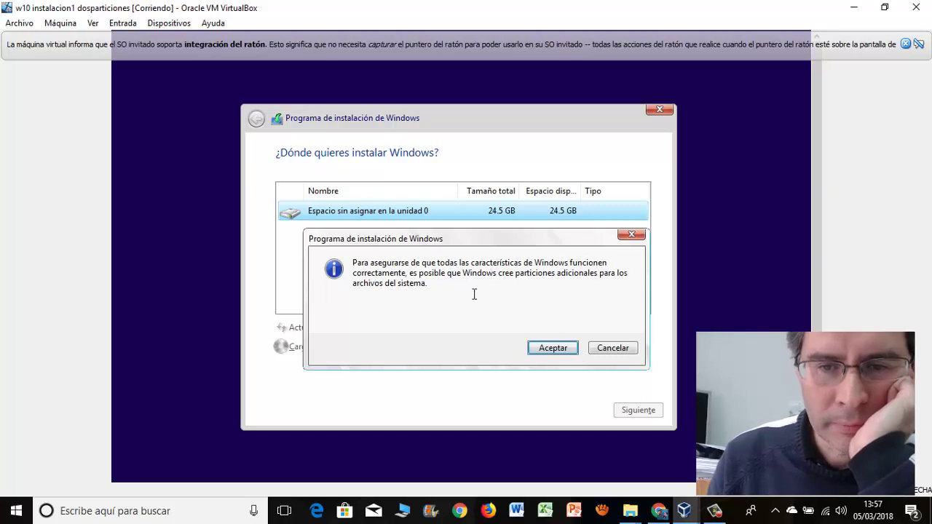
click(544, 348)
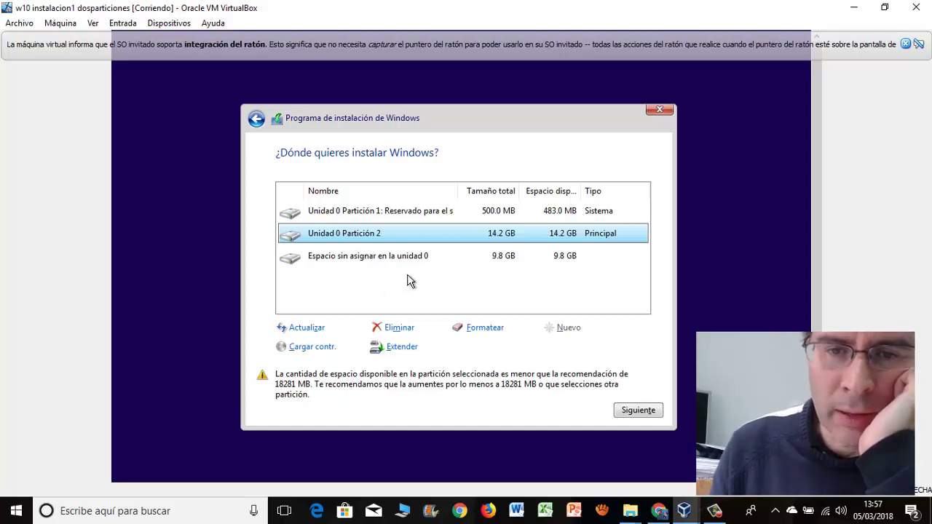
Create another partition from all the remaining unallocated space on drive 0, with a size of 10077 MB
click(359, 216)
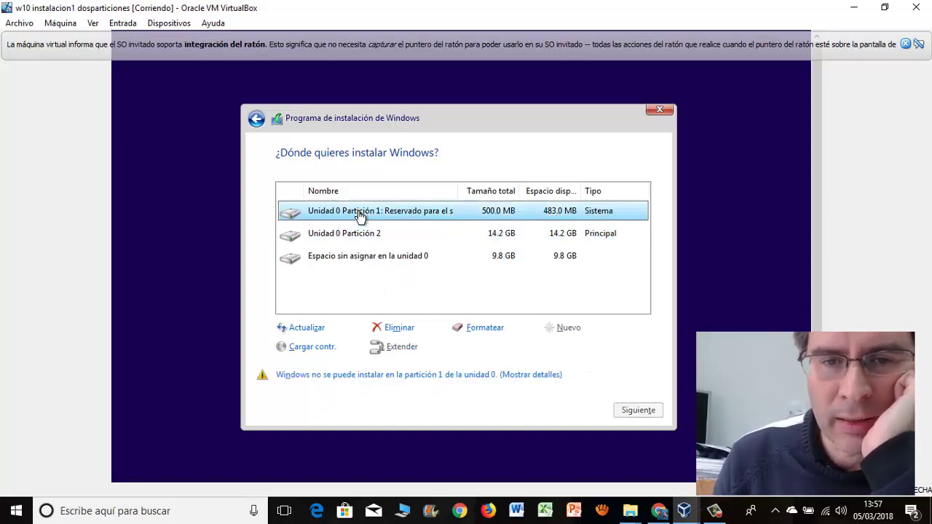
click(363, 234)
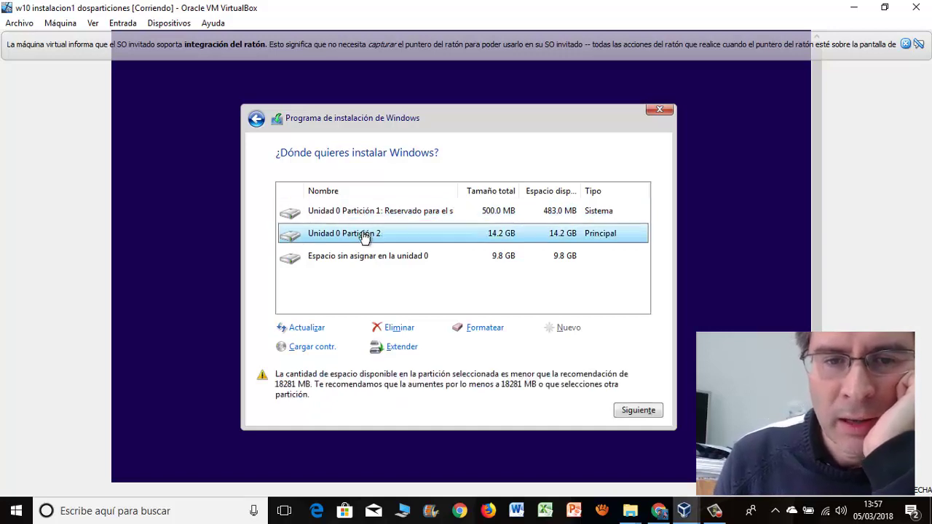
click(367, 260)
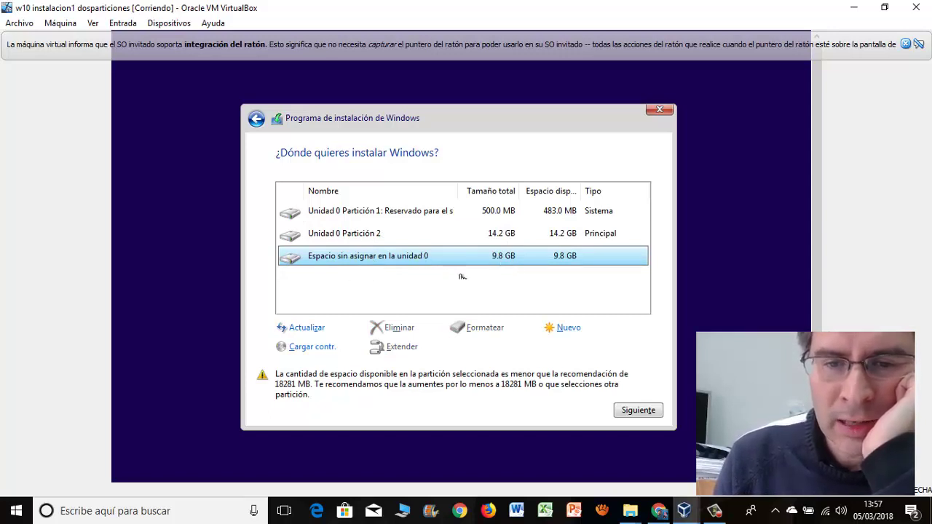
click(567, 326)
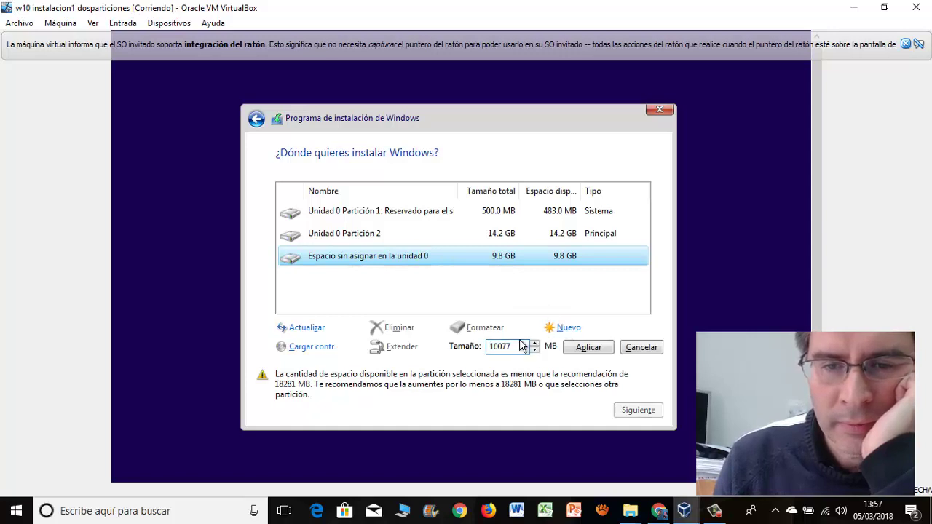
click(587, 347)
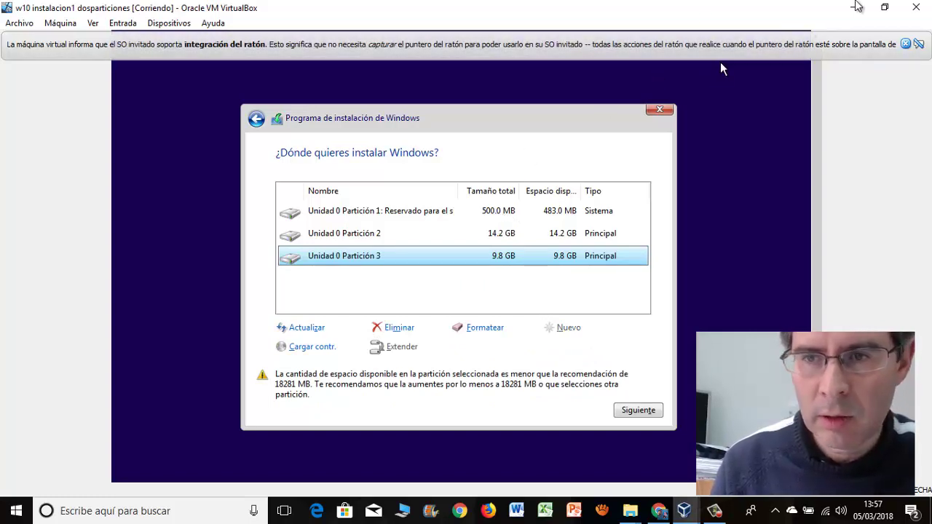
Restore the virtual machine's window to its smaller size and check the machine's details in the VirtualBox manager behind it
click(883, 9)
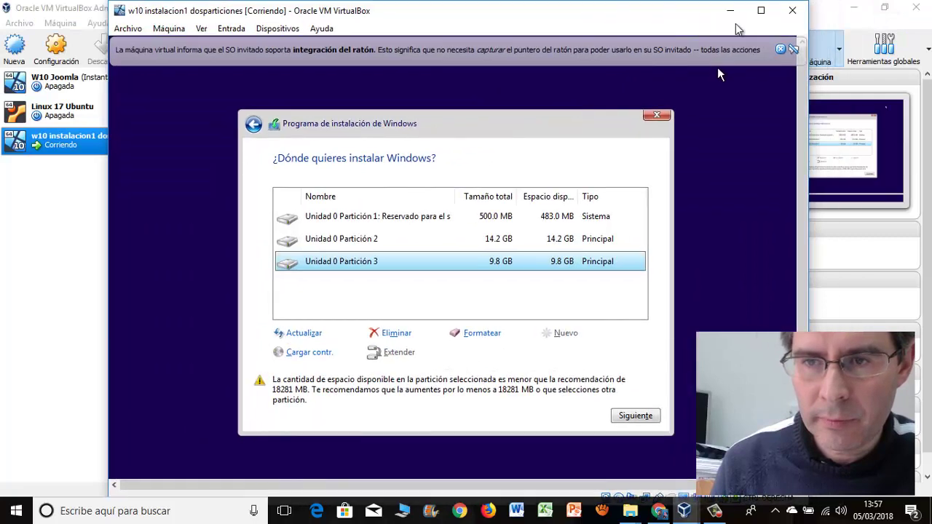
click(819, 9)
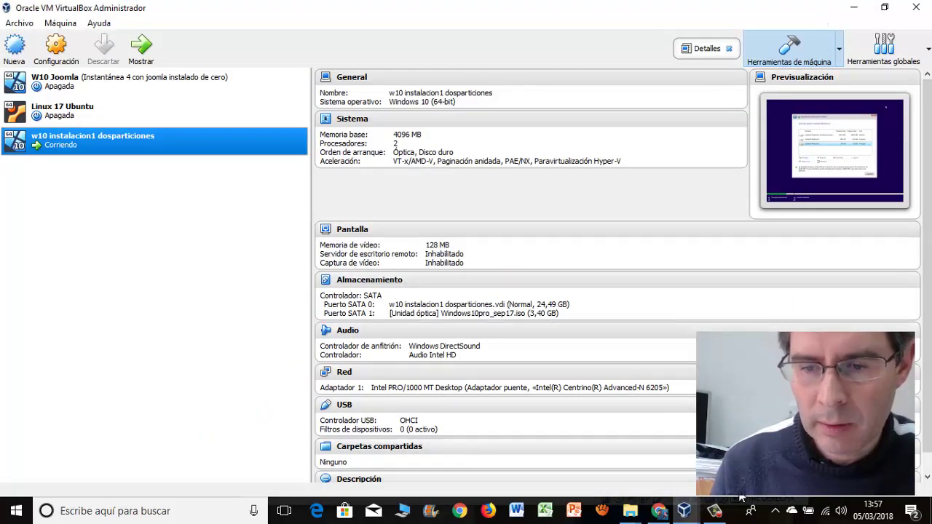
click(822, 446)
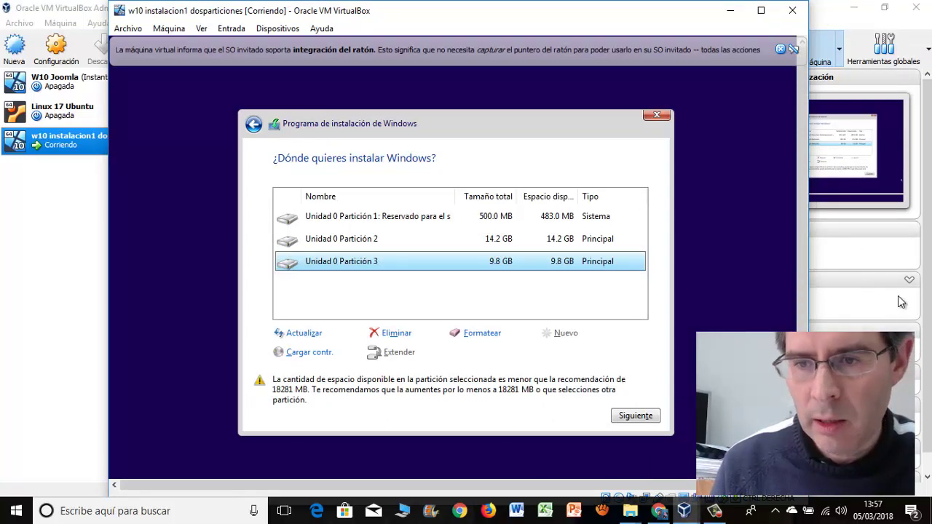
Compare partitions 1, 2 and 3 of drive 0 and the space notice shown for each as an installation target
click(327, 241)
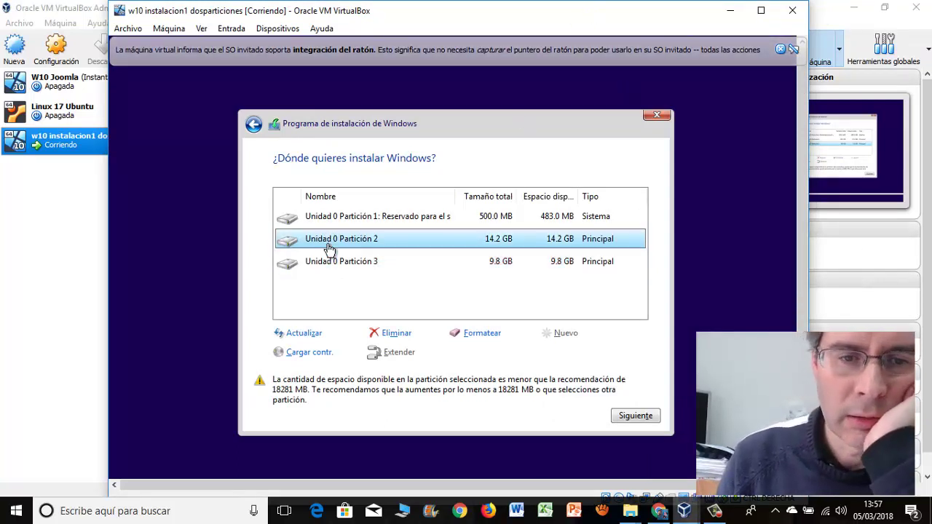
click(334, 264)
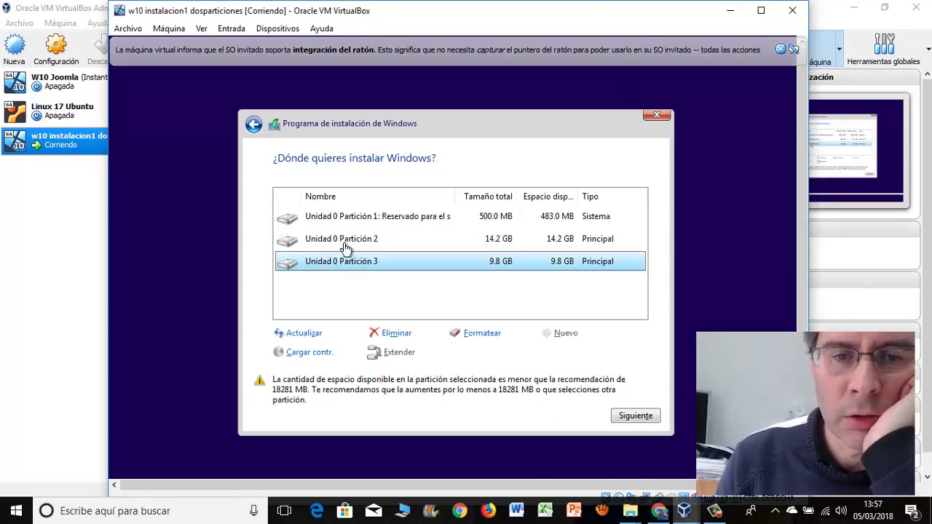
click(348, 243)
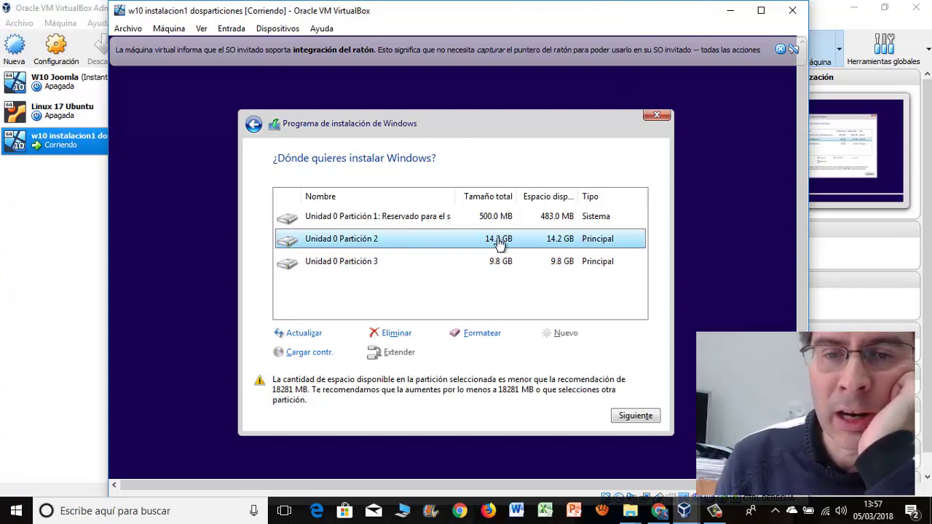
click(432, 268)
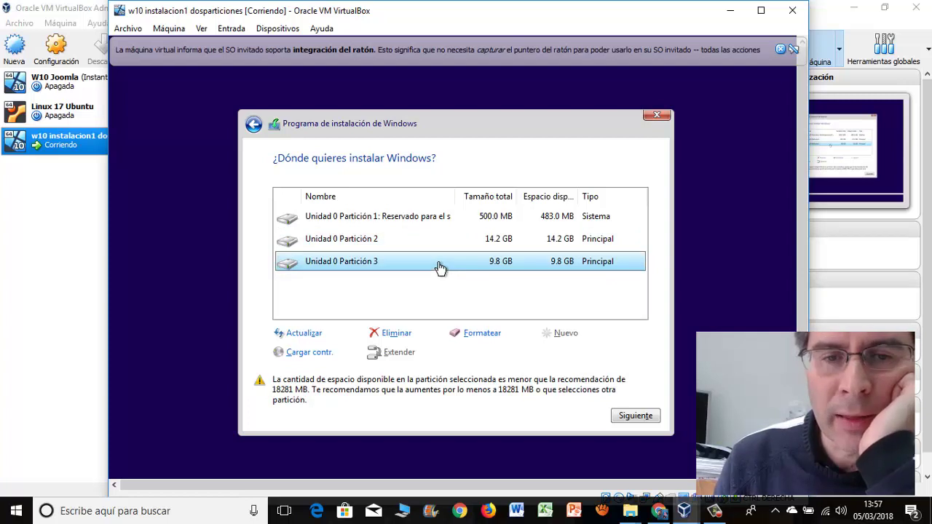
click(391, 222)
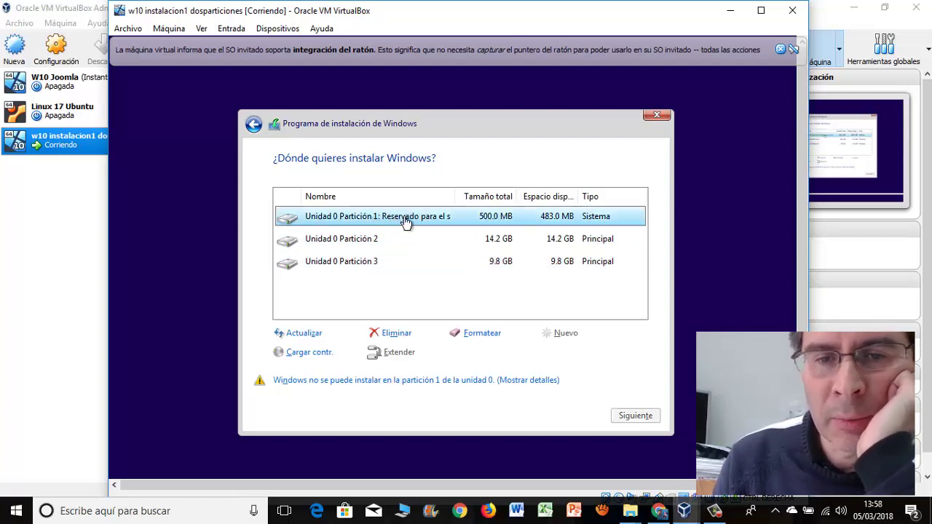
Delete the 14.2 GB and 9.8 GB primary partitions from drive 0, accepting the loss of their data
click(337, 248)
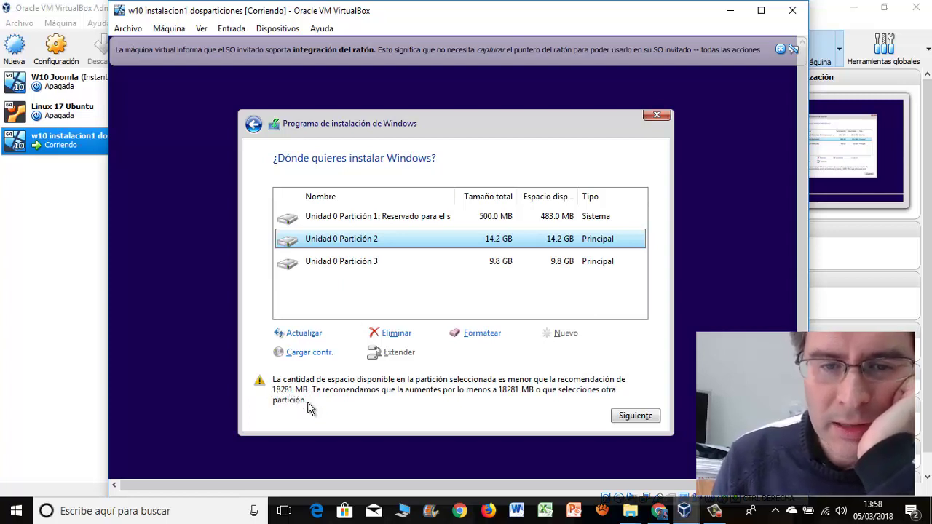
click(397, 333)
click(538, 355)
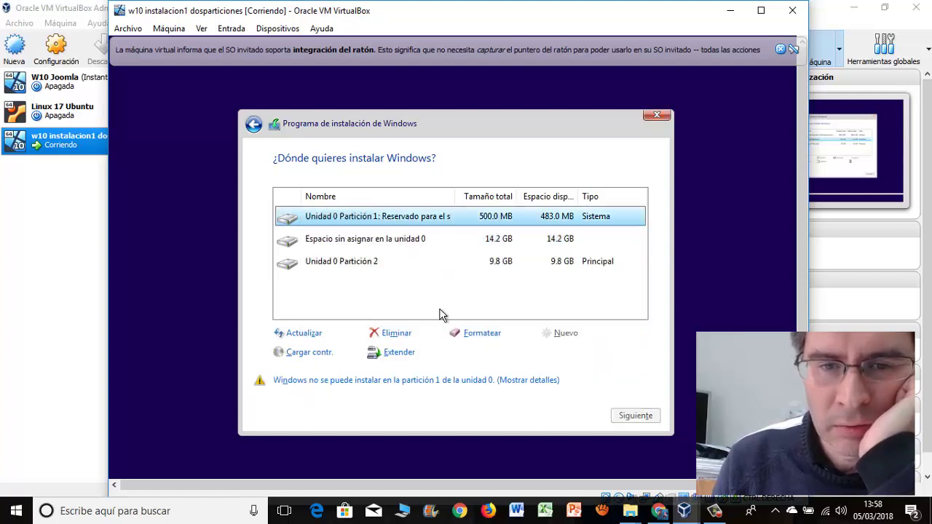
click(368, 266)
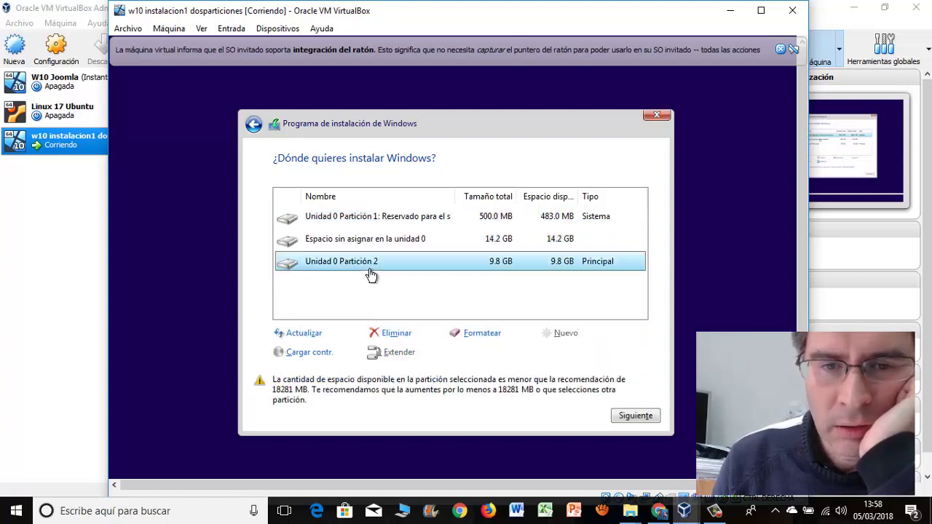
click(397, 333)
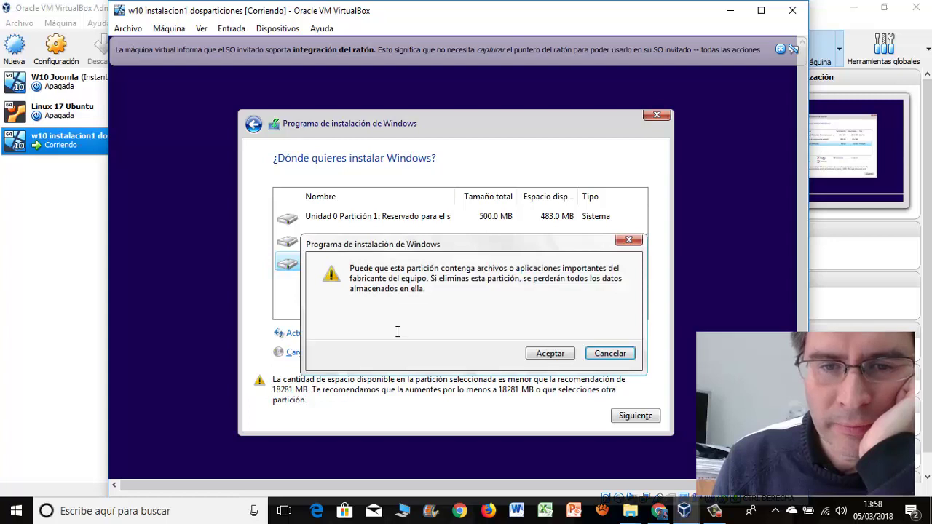
click(538, 355)
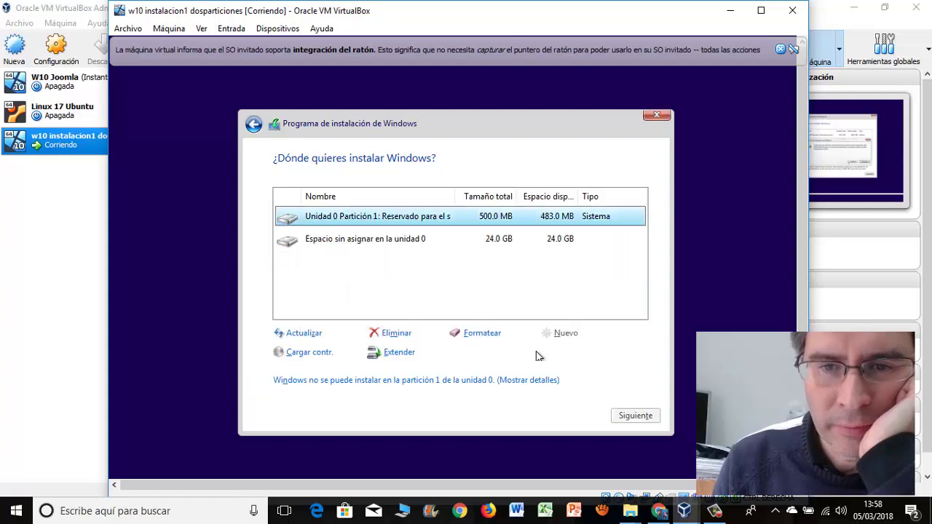
Create a 20000 MB partition in the unallocated space on drive 0 and delete it again
click(347, 246)
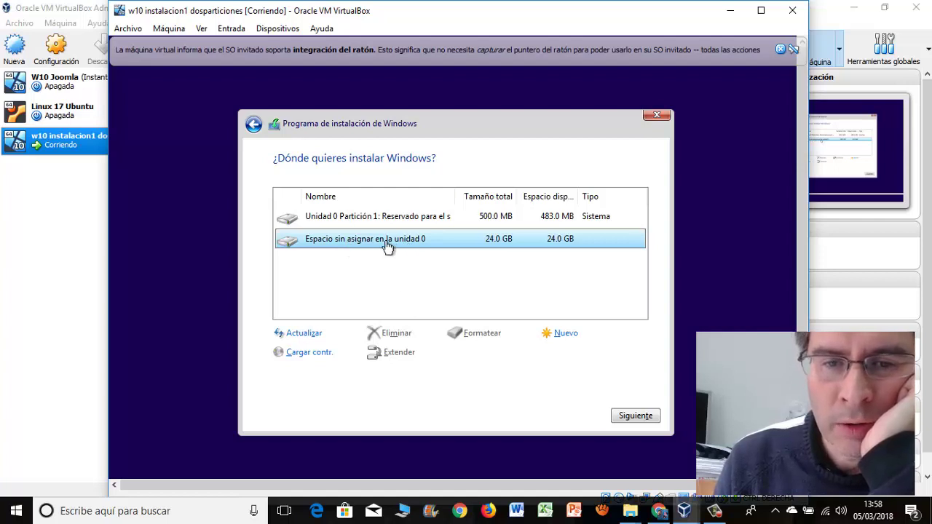
click(559, 334)
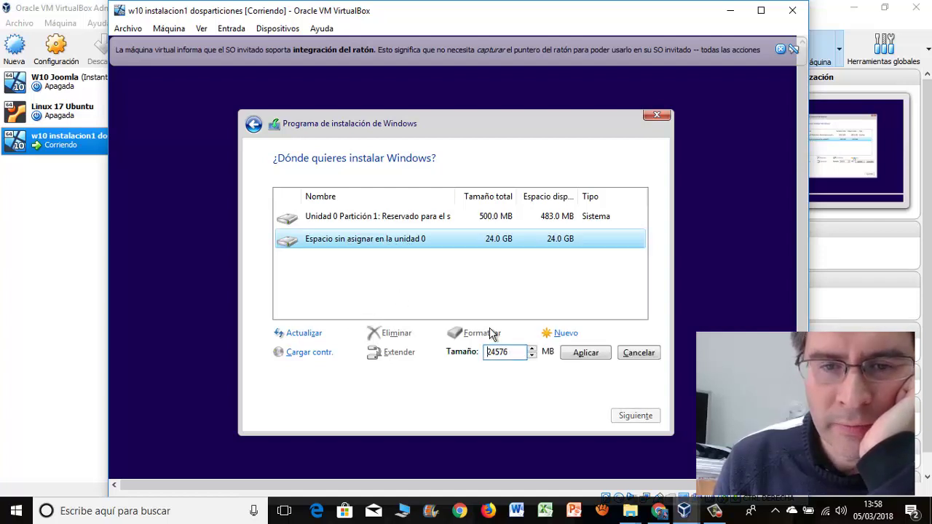
drag(513, 355, 478, 354)
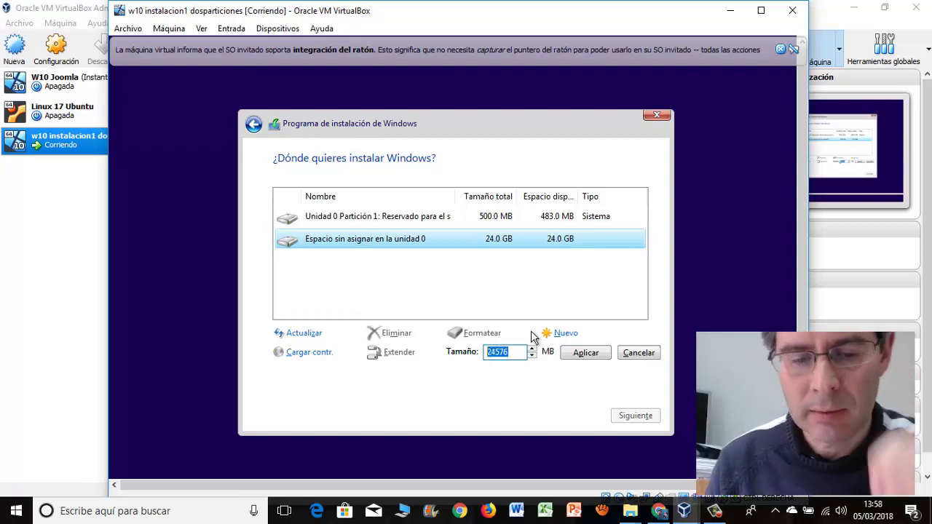
text(20000)
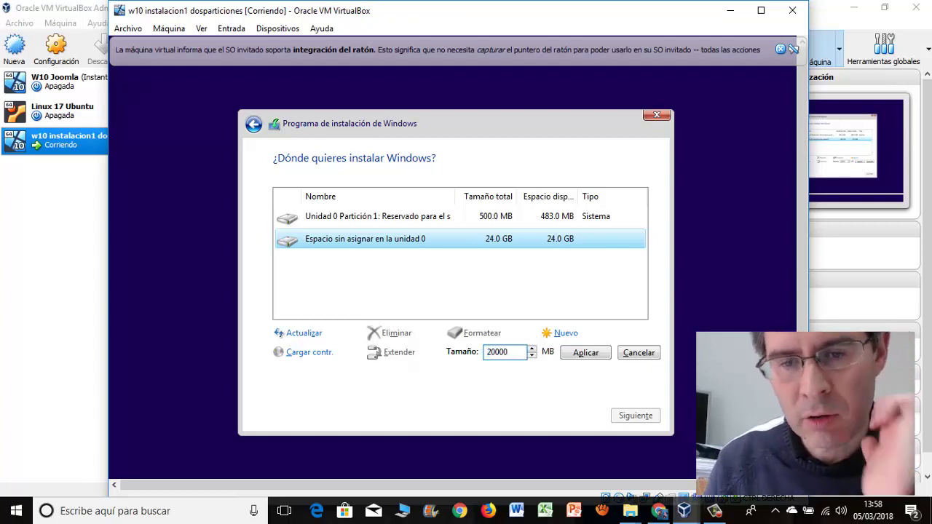
click(578, 354)
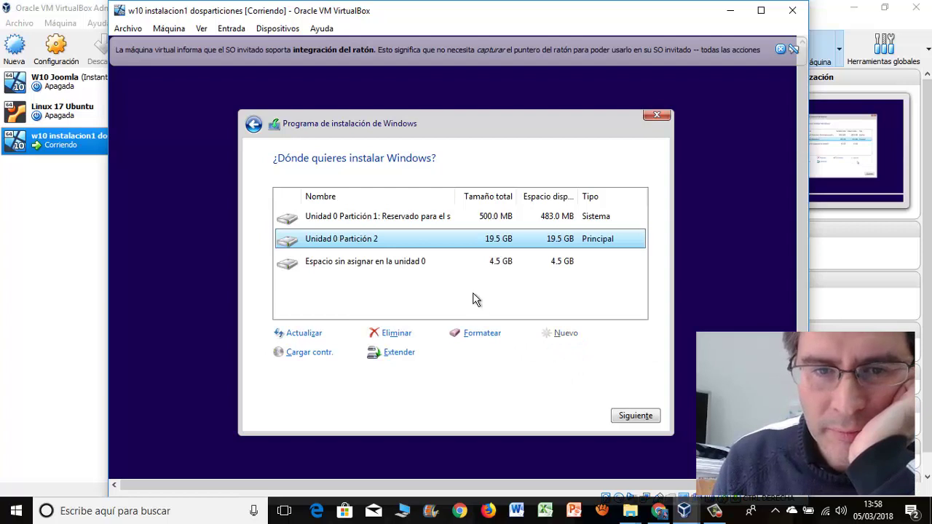
click(396, 334)
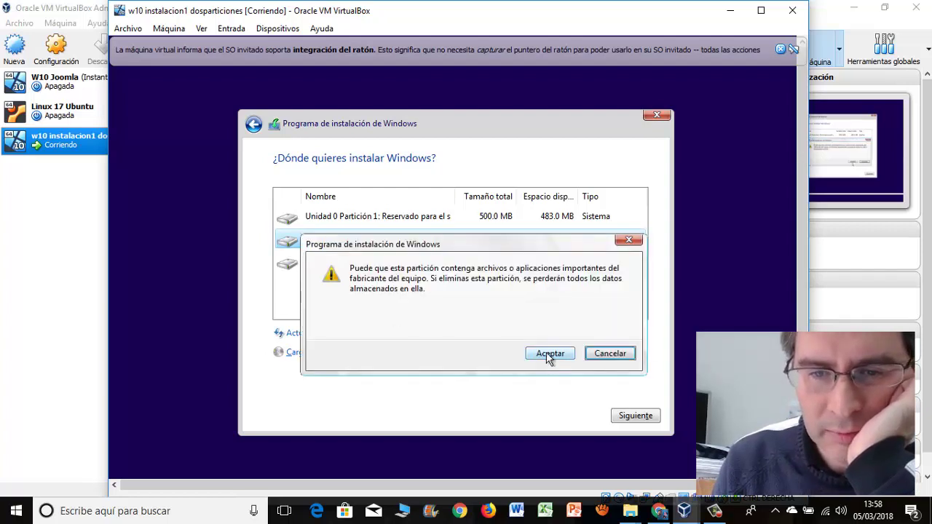
click(548, 354)
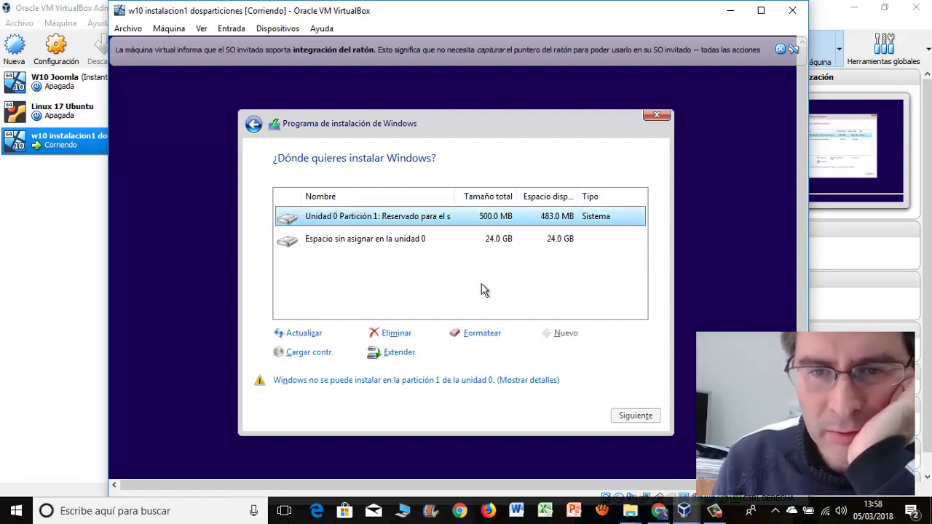
Create a 21000 MB partition in the unallocated space on drive 0
click(385, 244)
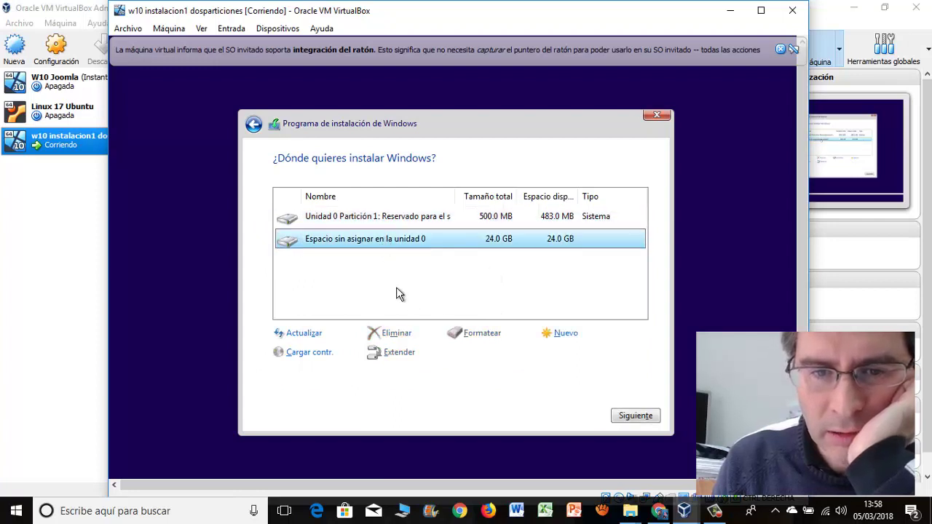
click(563, 334)
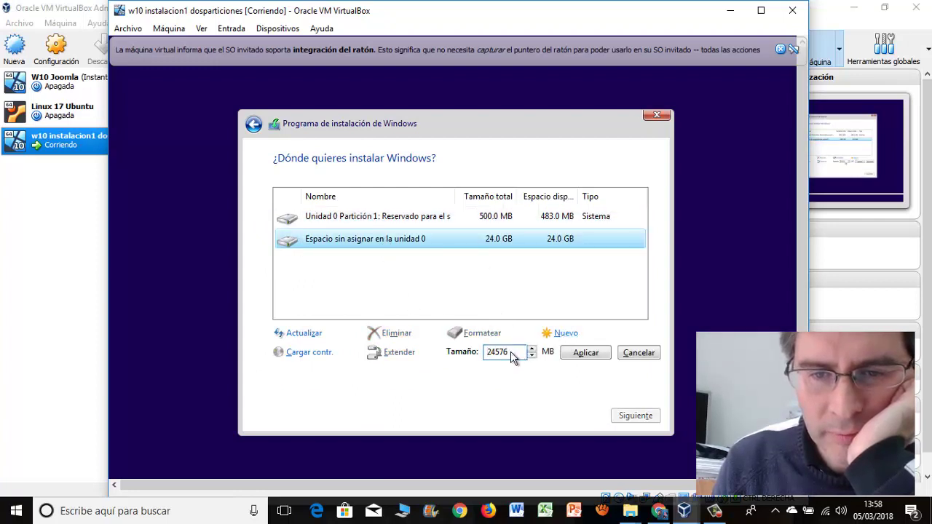
drag(512, 356, 473, 359)
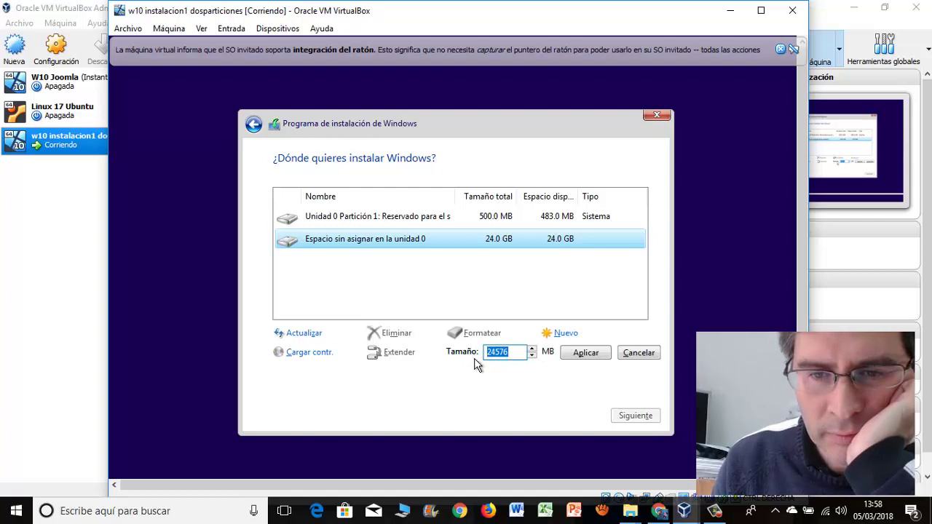
text(2)
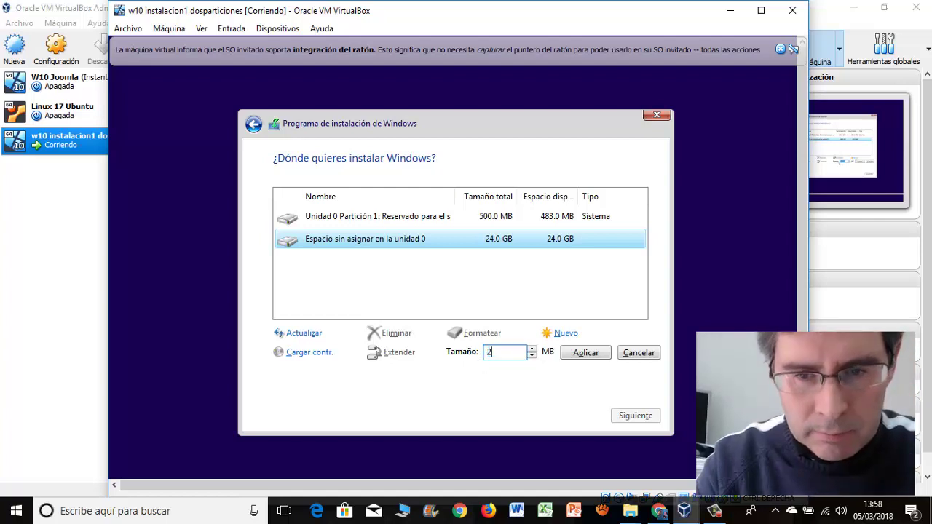
text(1000)
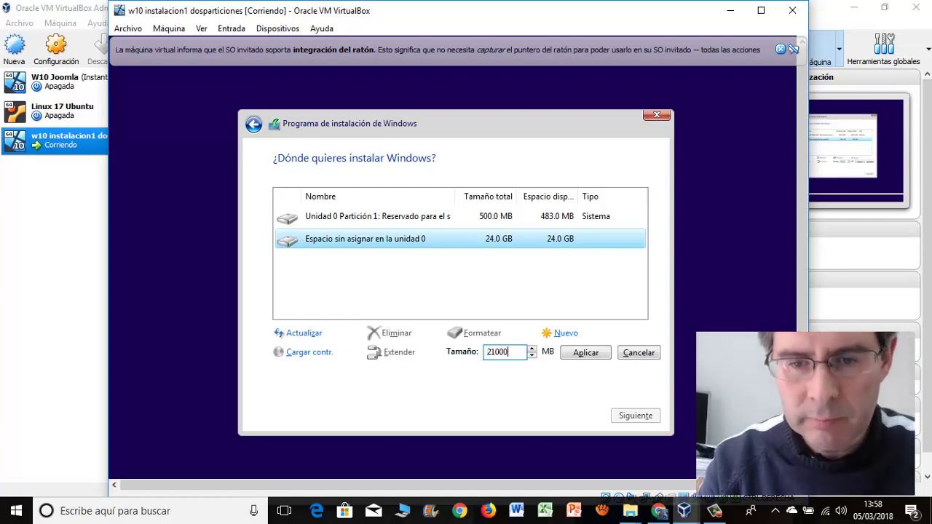
click(591, 357)
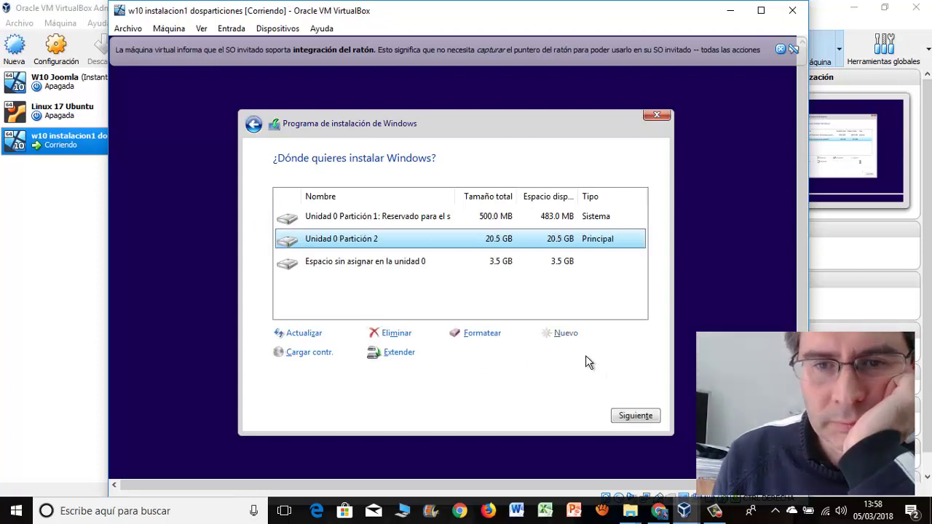
Create another partition from all the remaining unallocated space on drive 0
click(385, 265)
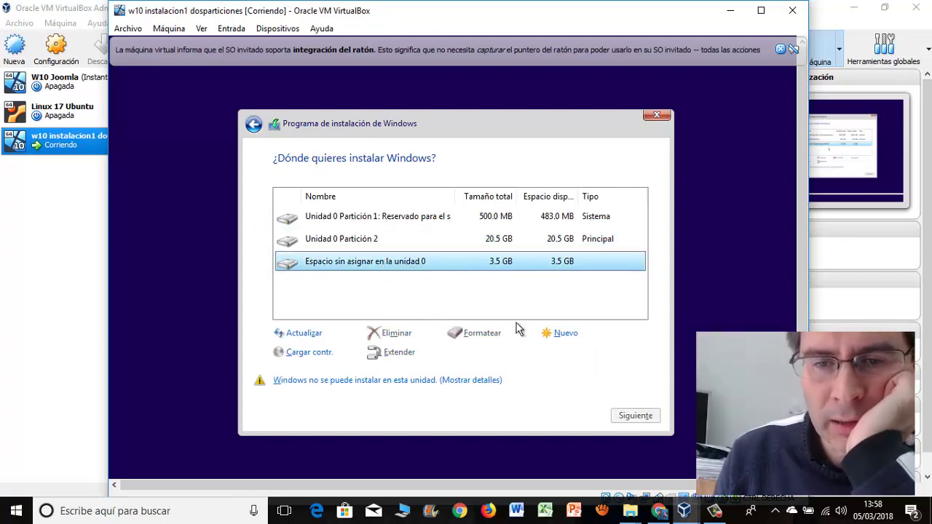
click(559, 333)
click(575, 354)
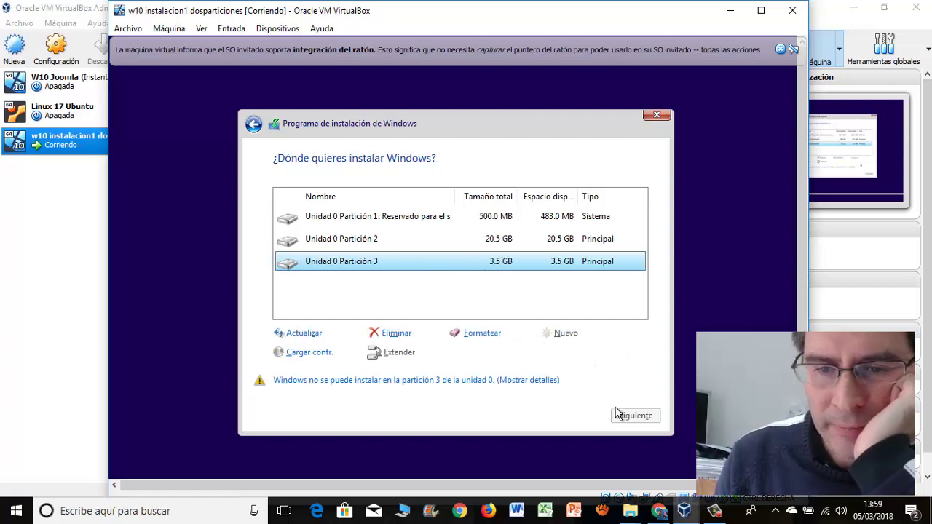
Choose partition 2 of drive 0 as the installation target and start installing Windows on it
click(364, 241)
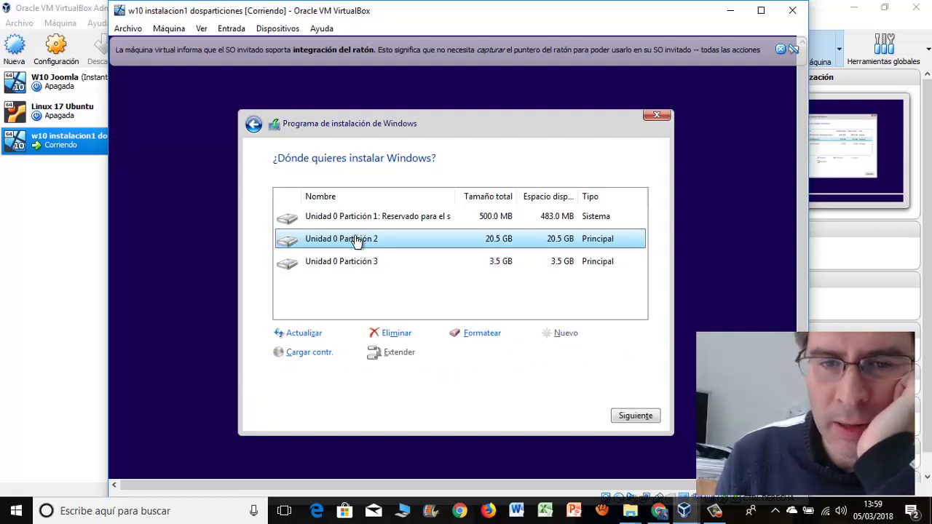
click(369, 265)
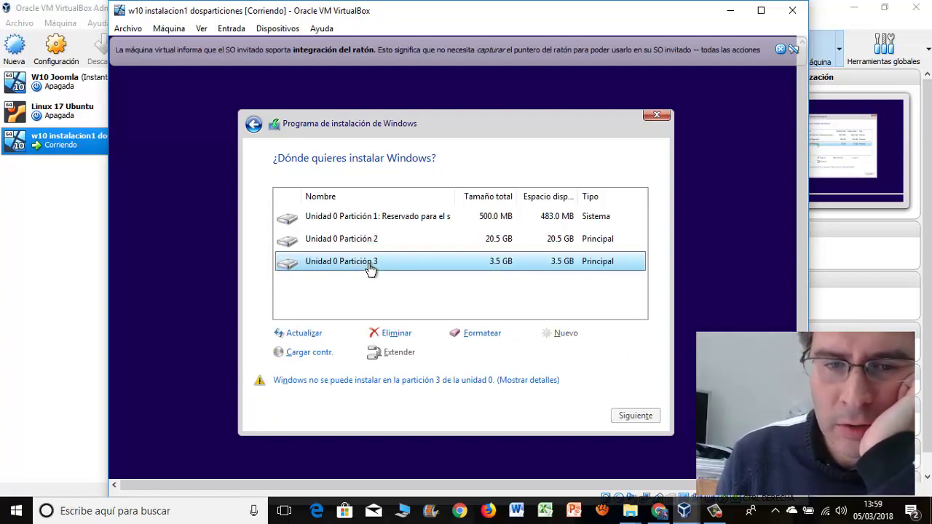
click(340, 242)
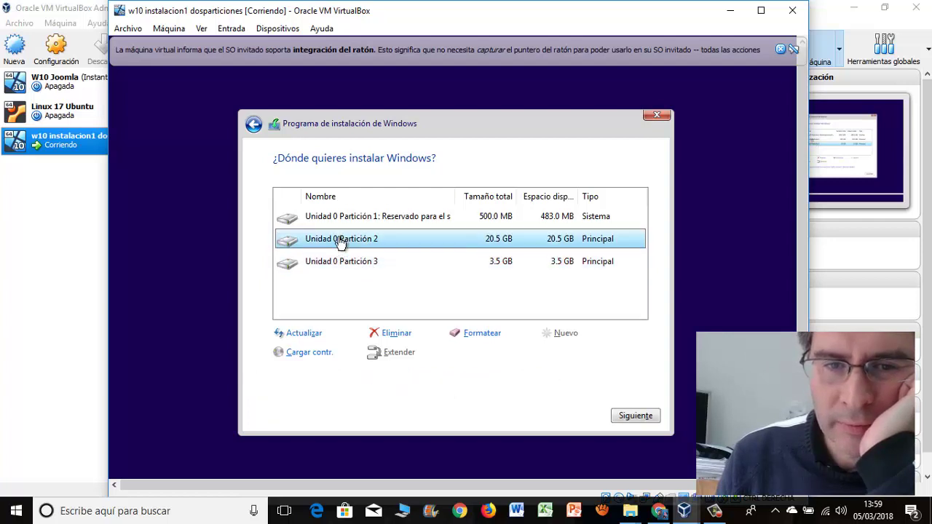
click(619, 416)
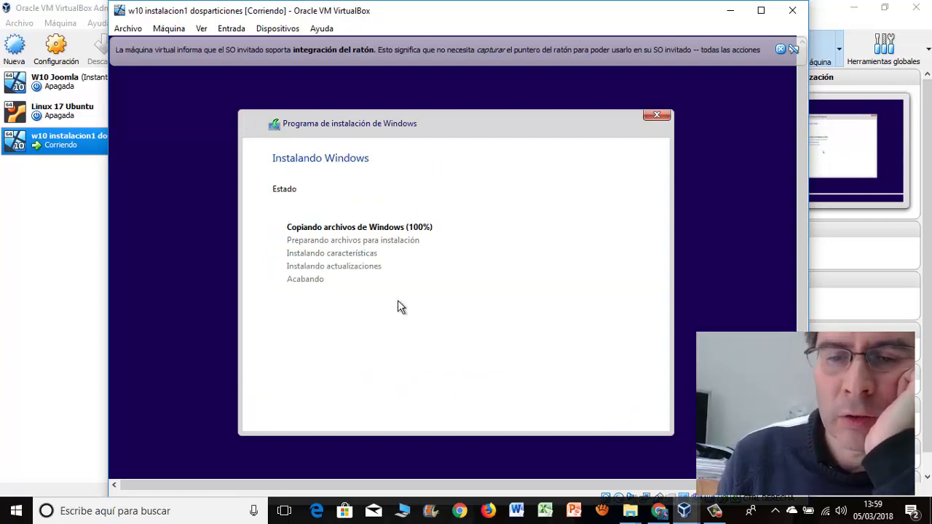
click(709, 512)
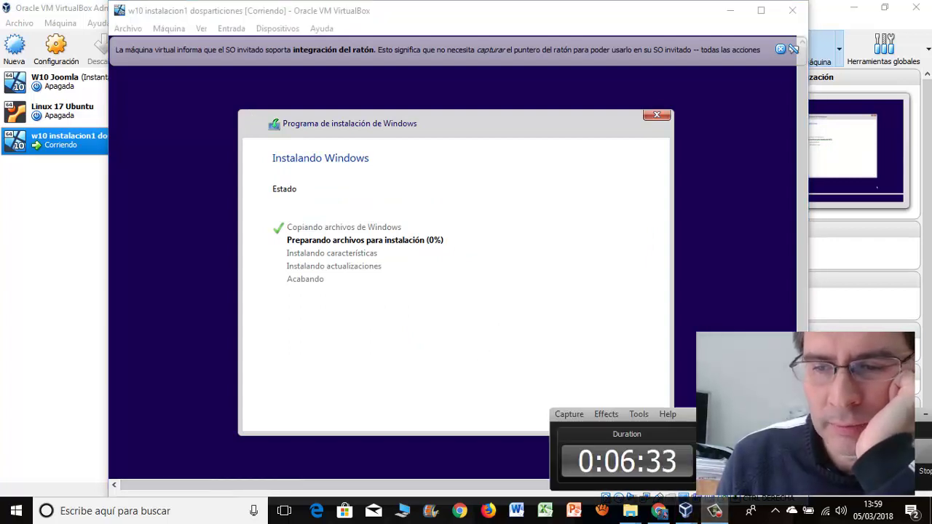